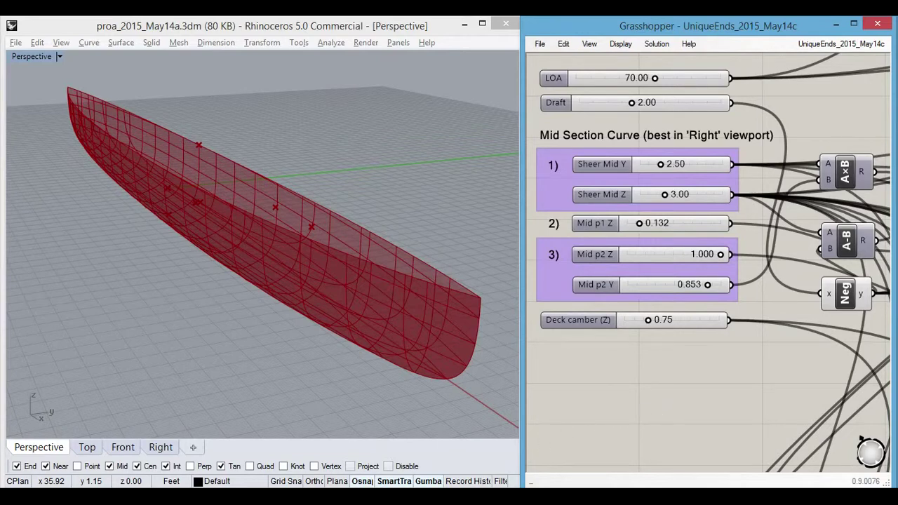
Step: Bring Windows Photo Viewer forward and page two images ahead to the amtek32 hull surface image
{"action": "mouse_move", "coordinate": [337, 497]}
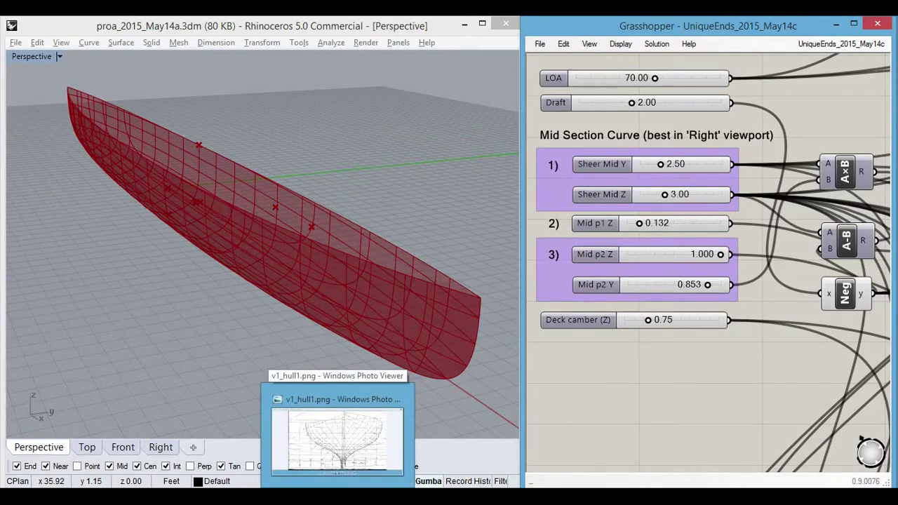
{"action": "left_click", "coordinate": [338, 439]}
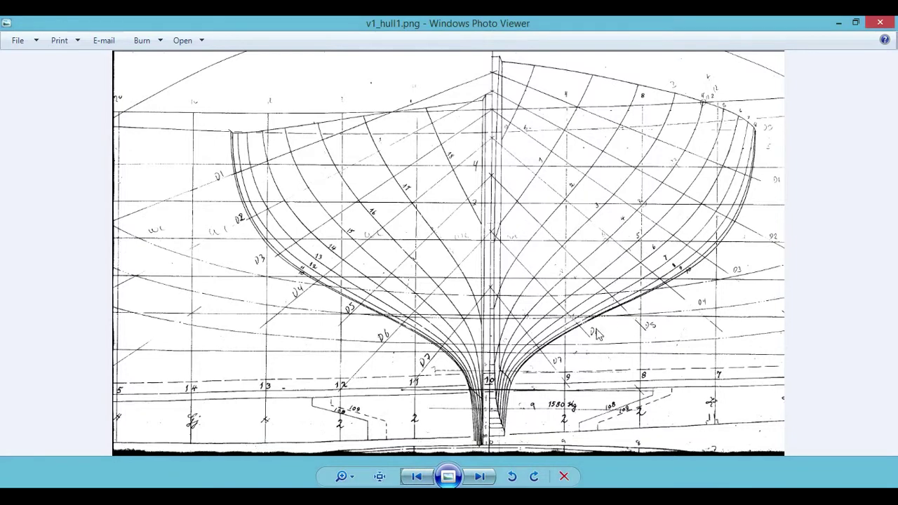
{"action": "left_click", "coordinate": [479, 477]}
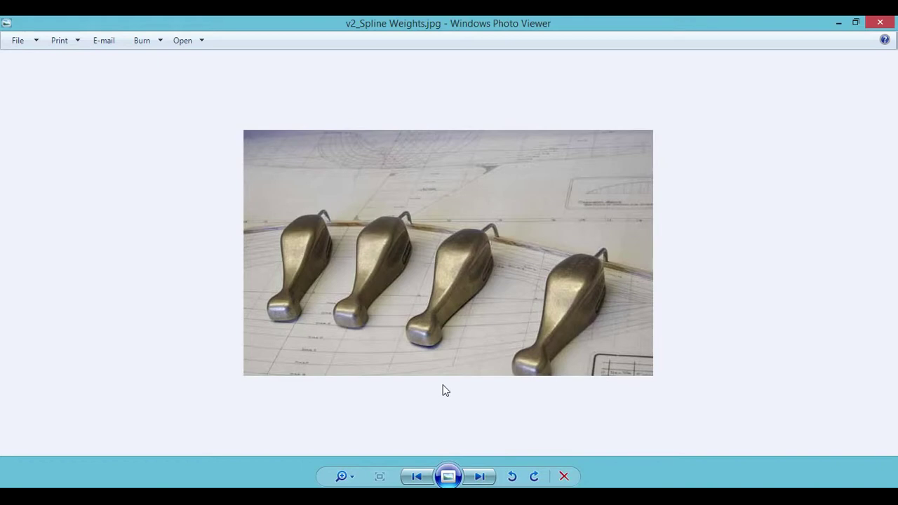
{"action": "left_click", "coordinate": [479, 477]}
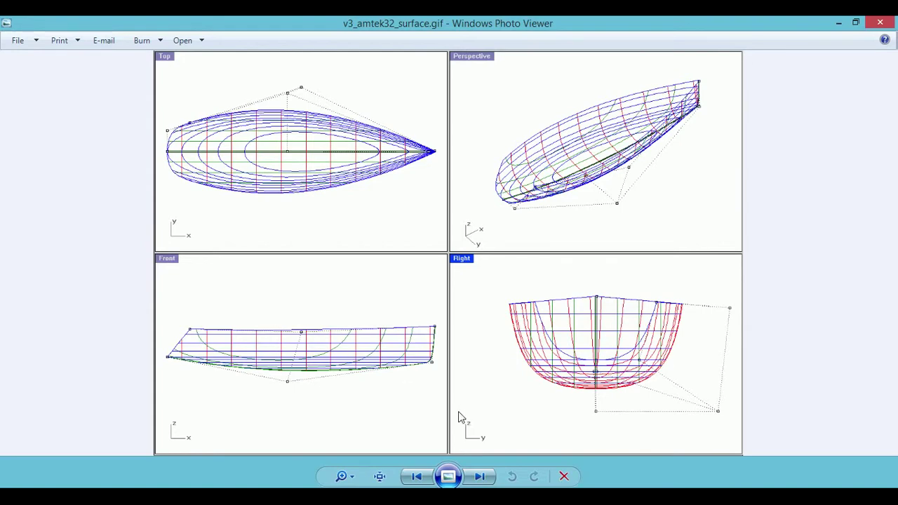
Step: Show the hull surface image at actual size and pan to its Front and Right views
{"action": "left_click", "coordinate": [379, 476]}
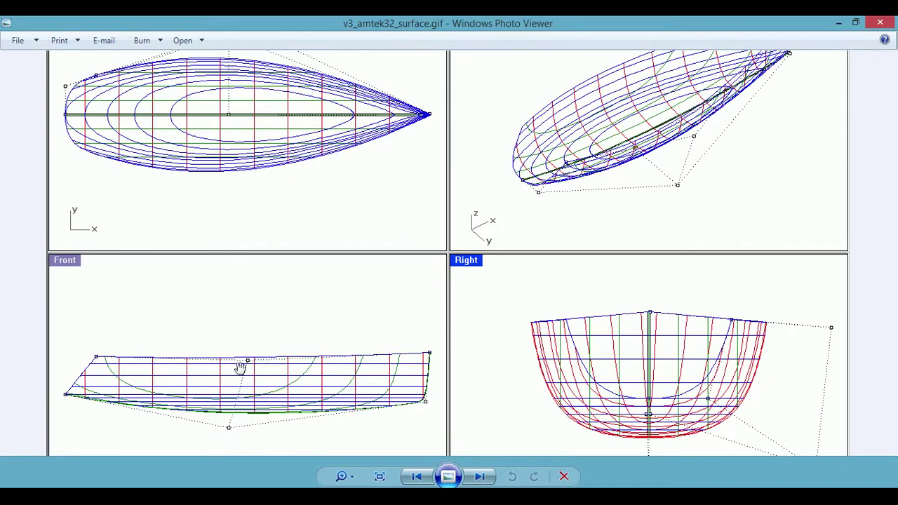
{"action": "left_click_drag", "start_coordinate": [408, 202], "coordinate": [409, 273]}
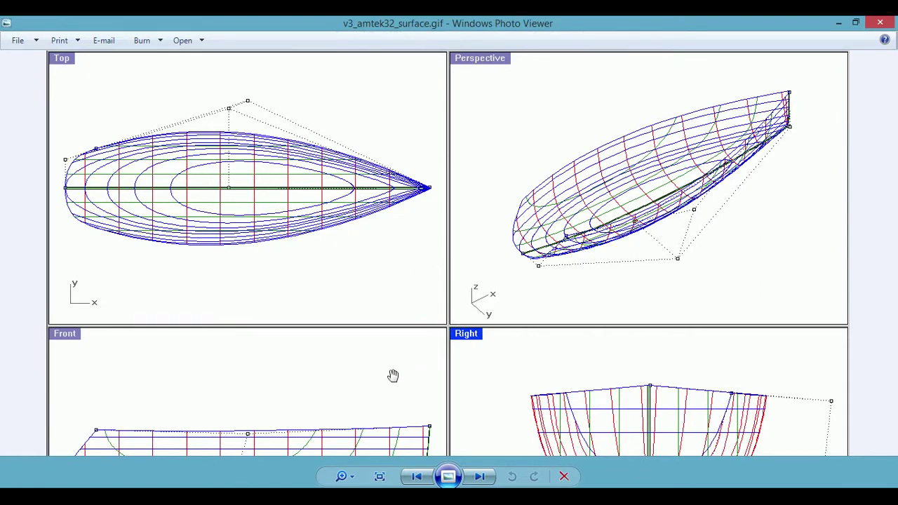
{"action": "left_click_drag", "start_coordinate": [393, 375], "coordinate": [357, 207]}
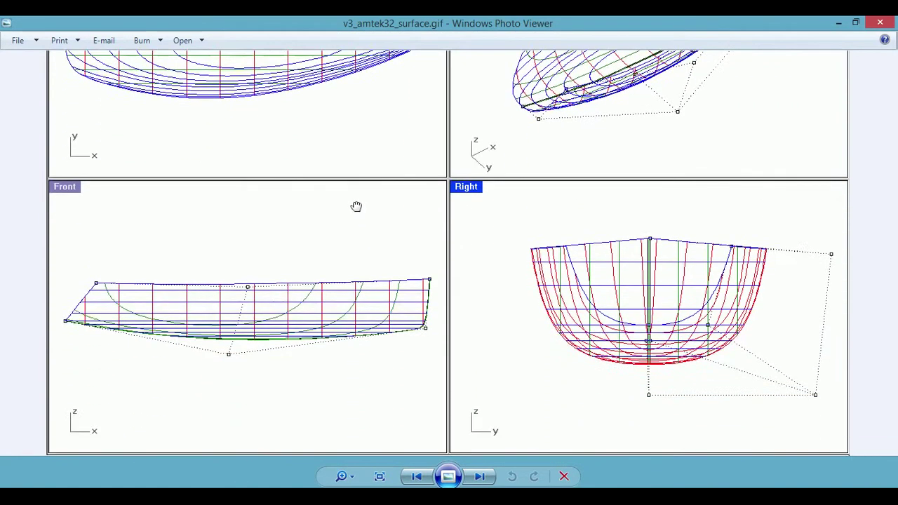
Step: View the SolidWorks sketch screenshot at actual size, then the Inventor loft screenshot at actual size
{"action": "left_click", "coordinate": [479, 477]}
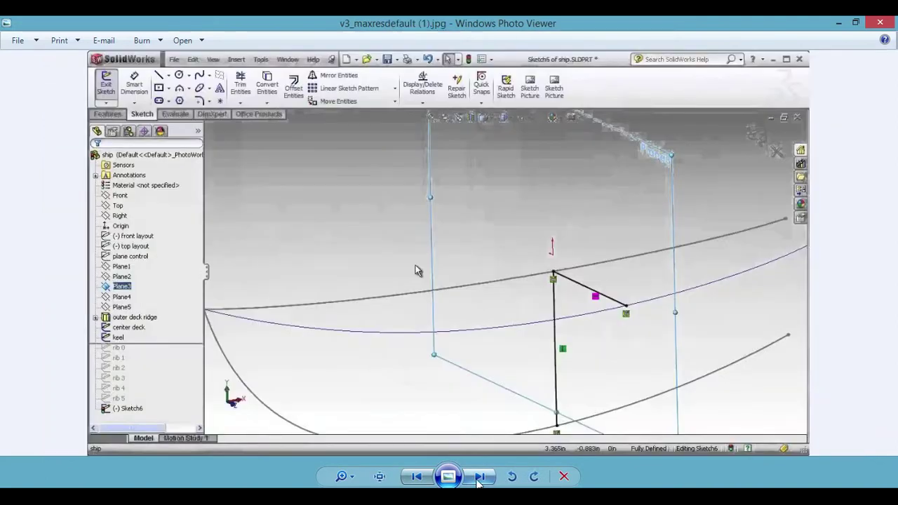
{"action": "left_click", "coordinate": [379, 476]}
{"action": "left_click_drag", "start_coordinate": [543, 417], "coordinate": [503, 344]}
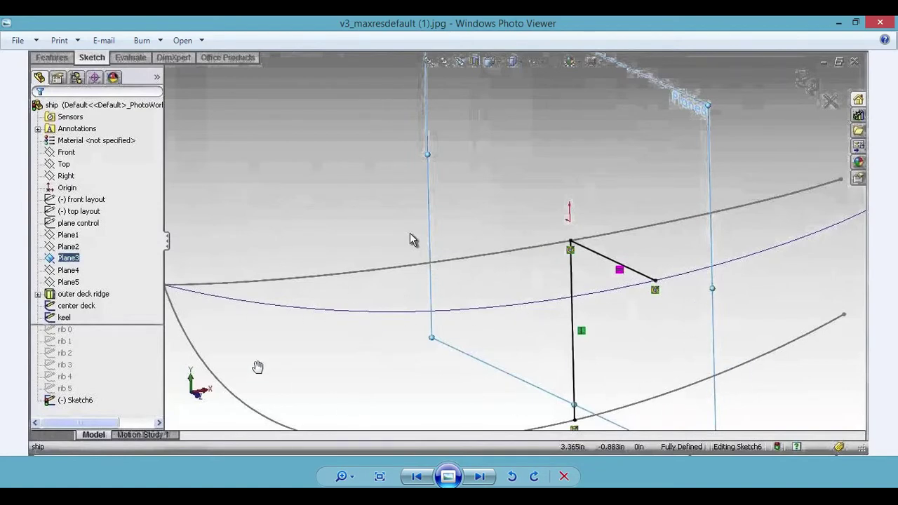
{"action": "left_click", "coordinate": [479, 476]}
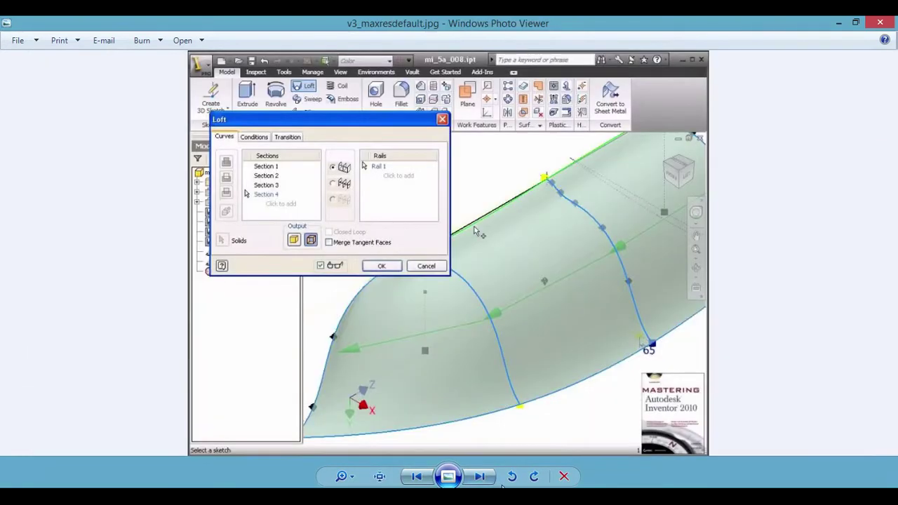
{"action": "left_click", "coordinate": [379, 476]}
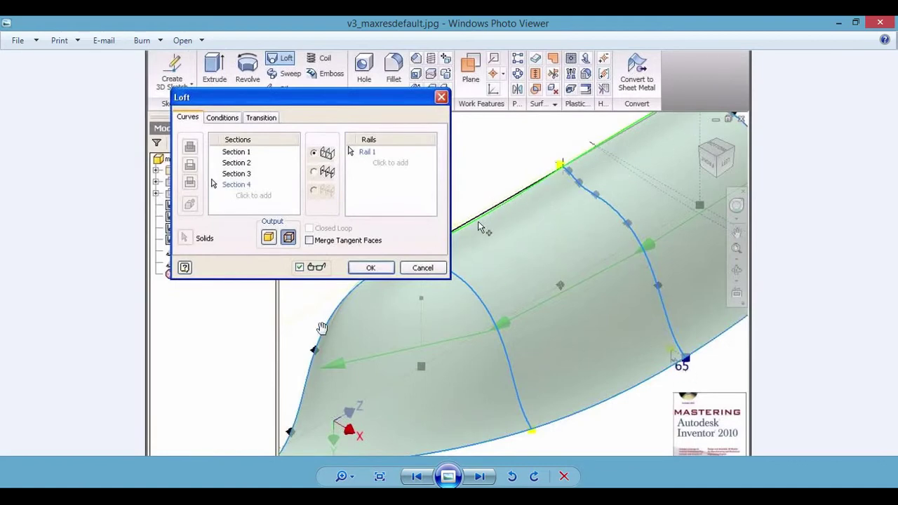
Step: Advance past the loft screenshots to v4_z_pdracer.gif, the 8' hull profile with station offsets
{"action": "left_click", "coordinate": [477, 480]}
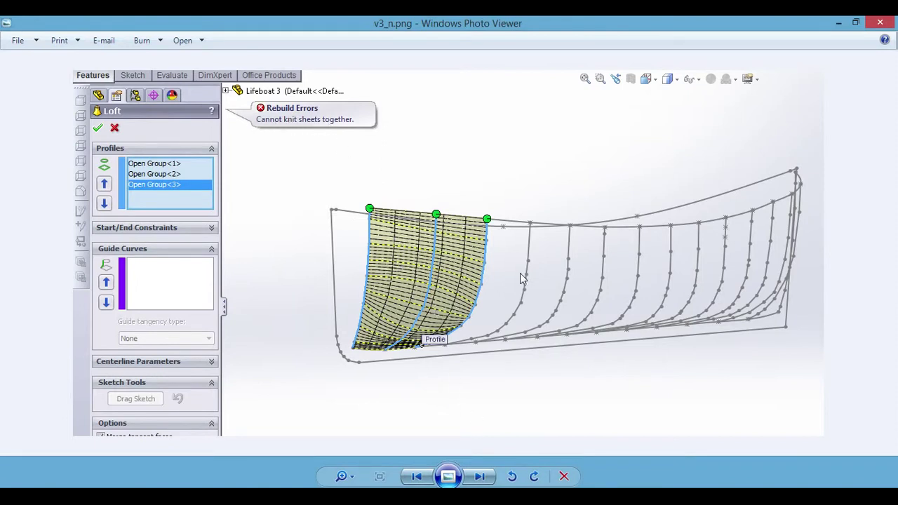
{"action": "left_click", "coordinate": [479, 477]}
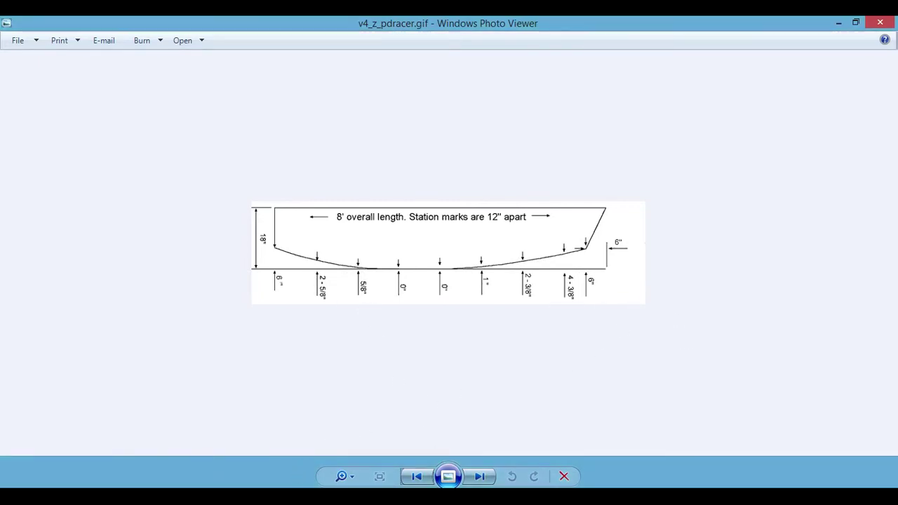
Step: Switch to the prismatic coefficient page, render prismatic_60 shaded, and rotate it to a side-on view
{"action": "key", "text": "alt+Tab"}
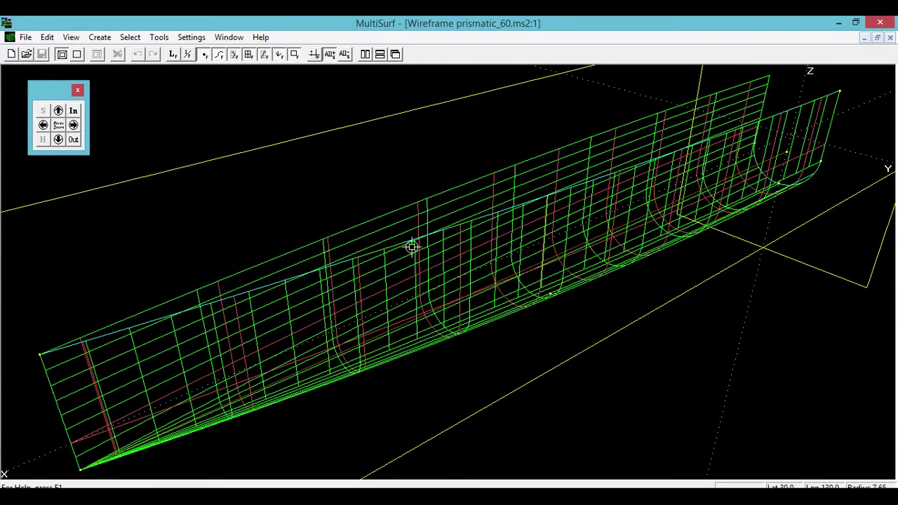
{"action": "left_click", "coordinate": [71, 37]}
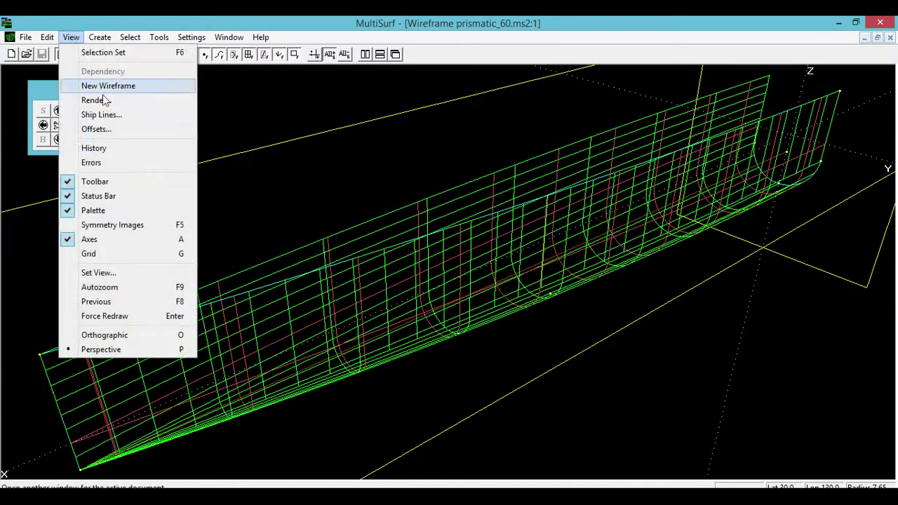
{"action": "left_click", "coordinate": [96, 101]}
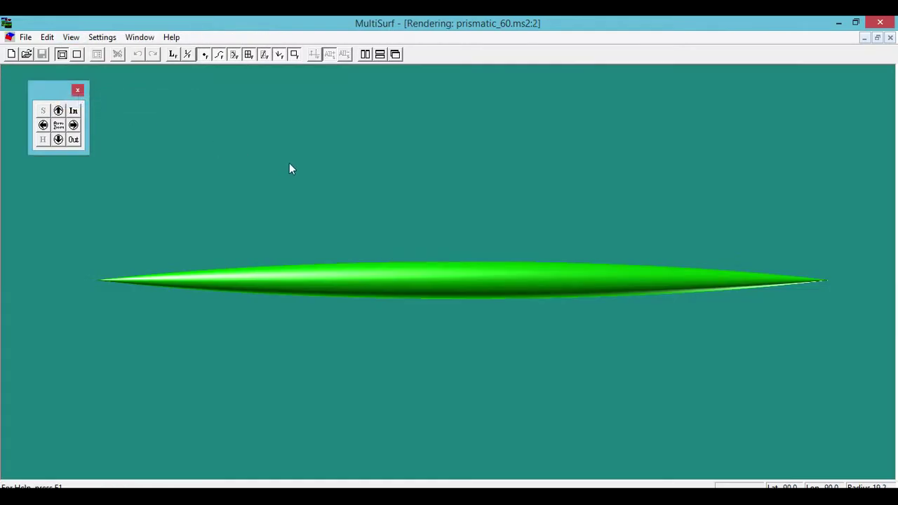
{"action": "key", "text": "Down"}
{"action": "key", "text": "Down"}
{"action": "key", "text": "Down"}
{"action": "key", "text": "Down"}
{"action": "key", "text": "Down"}
{"action": "key", "text": "Down"}
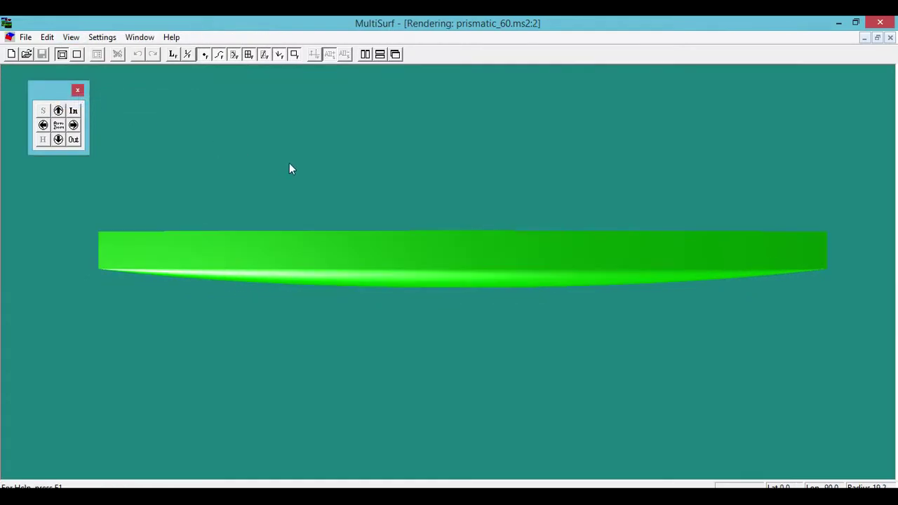
{"action": "key", "text": "Up"}
{"action": "key", "text": "Left"}
{"action": "key", "text": "Left"}
{"action": "key", "text": "Left"}
{"action": "key", "text": "Left"}
{"action": "key", "text": "Left"}
{"action": "key", "text": "Left"}
{"action": "key", "text": "Left"}
{"action": "key", "text": "Left"}
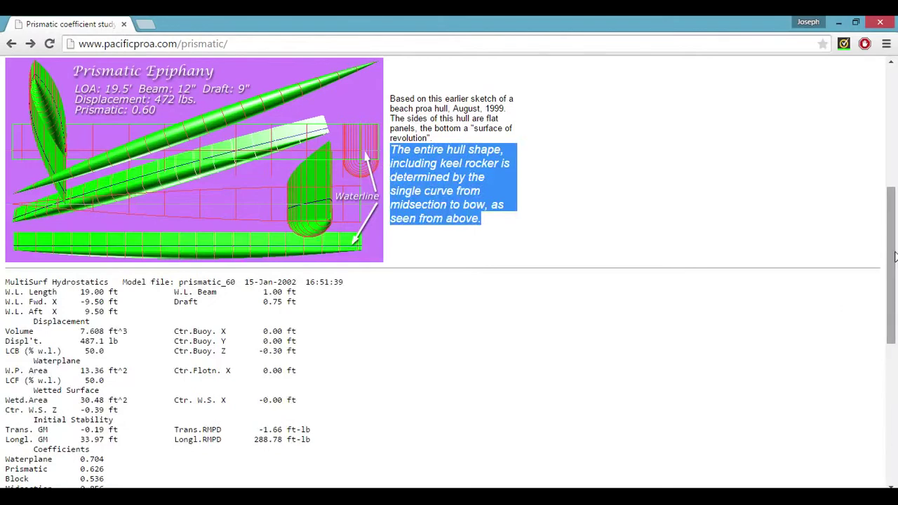
Step: View the full-size Cp=.62 vs Cp=.70 bow-section and side-view images, then return to Rhino
{"action": "left_click_drag", "start_coordinate": [894, 258], "coordinate": [894, 118]}
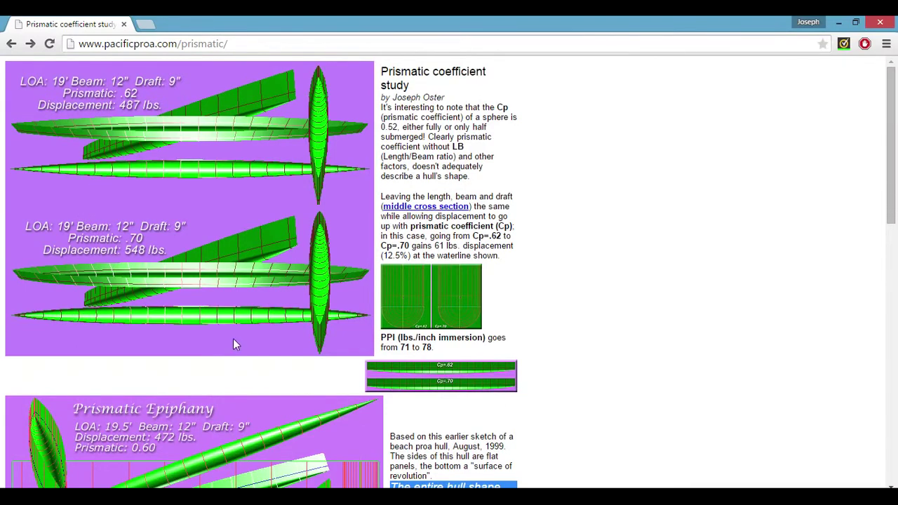
{"action": "left_click", "coordinate": [417, 306]}
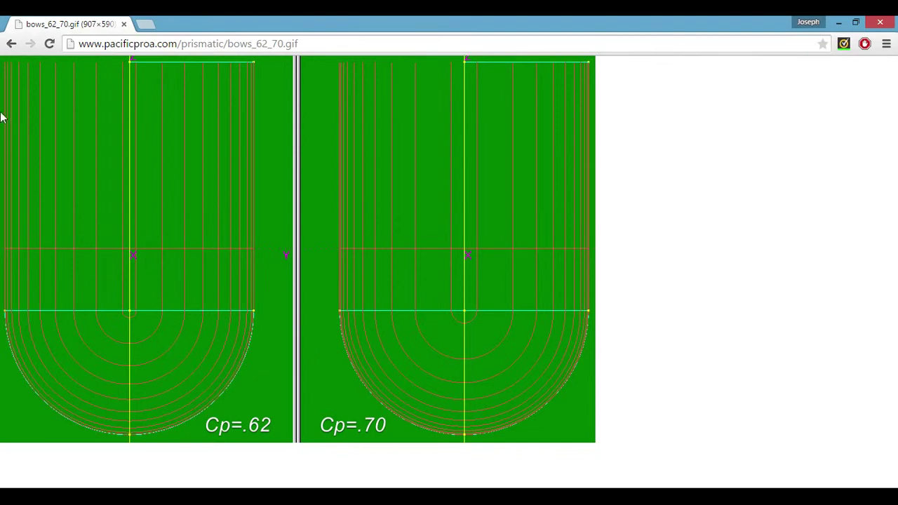
{"action": "left_click", "coordinate": [13, 45]}
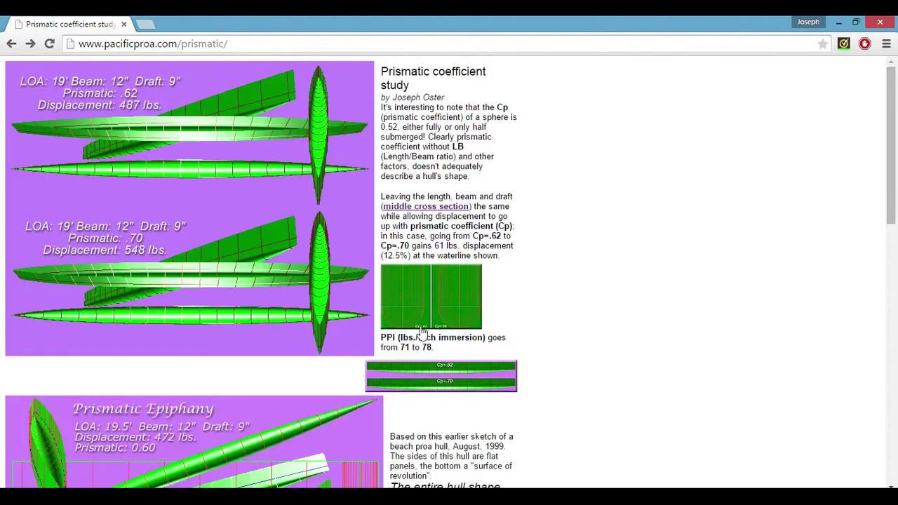
{"action": "left_click", "coordinate": [449, 377]}
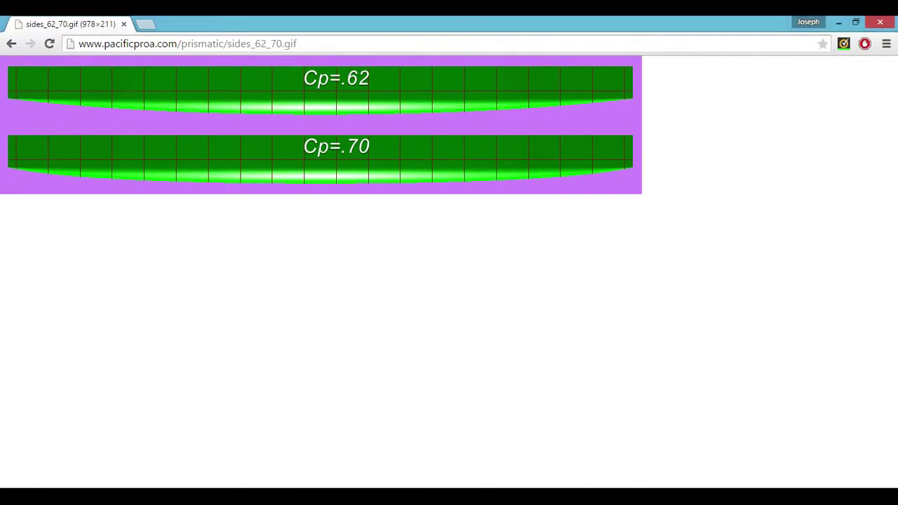
{"action": "key", "text": "alt+Tab"}
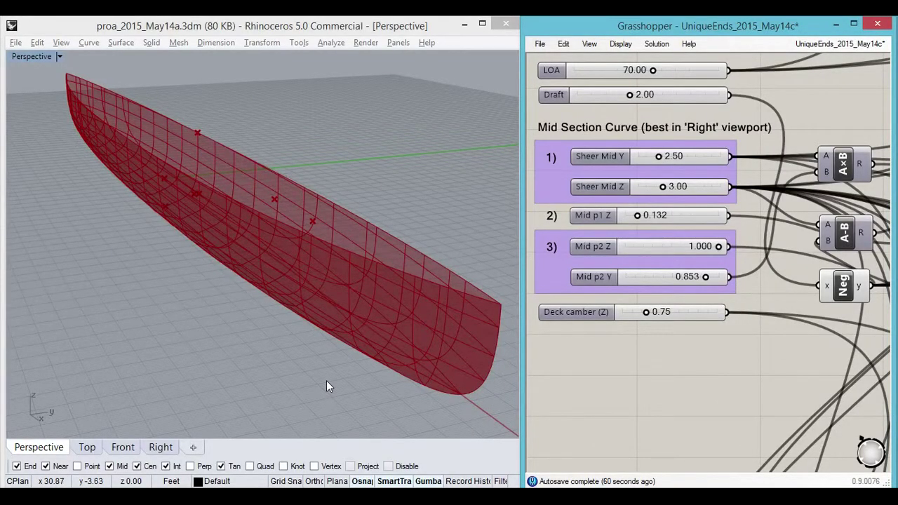
Step: Check the hull in the Top and Right viewports, framing the whole hull
{"action": "right_click_drag", "start_coordinate": [330, 387], "coordinate": [321, 342]}
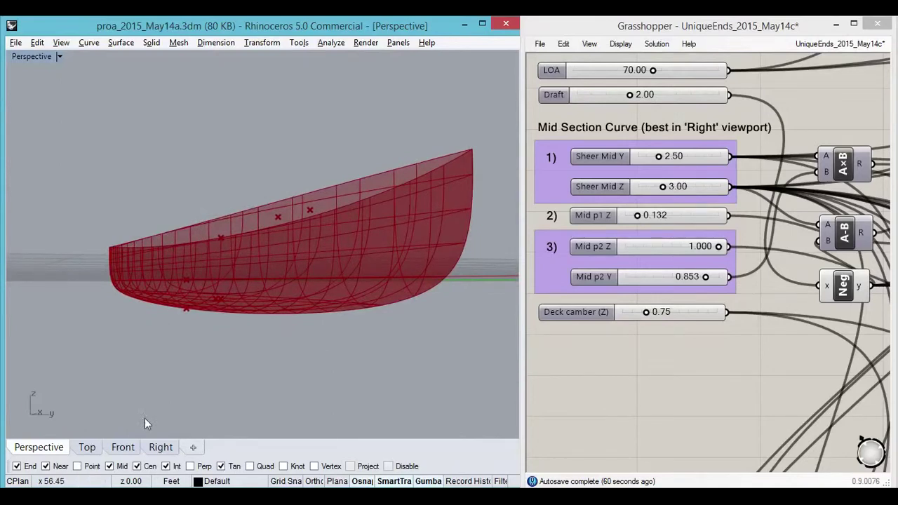
{"action": "left_click", "coordinate": [89, 447]}
{"action": "scroll", "coordinate": [360, 345], "scroll_direction": "down", "scroll_amount": 4}
{"action": "scroll", "coordinate": [210, 357], "scroll_direction": "up", "scroll_amount": 4}
{"action": "scroll", "coordinate": [211, 355], "scroll_direction": "down", "scroll_amount": 1}
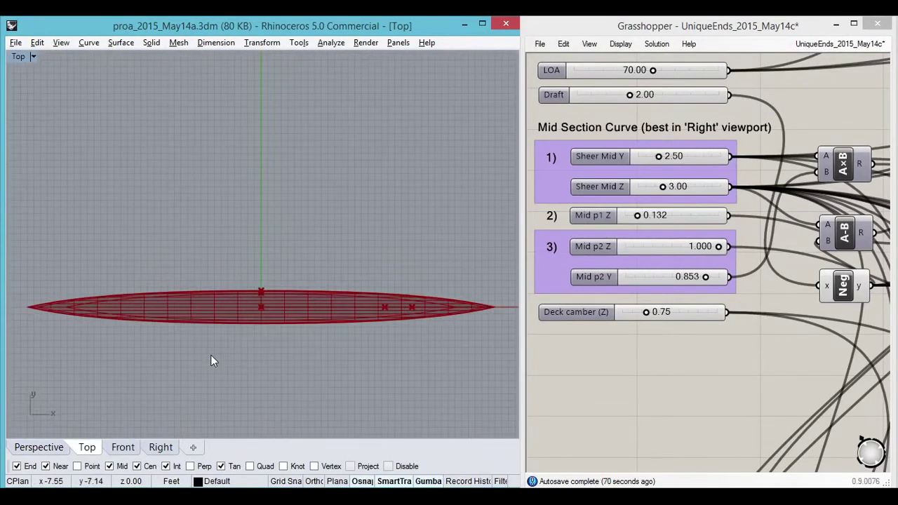
{"action": "left_click", "coordinate": [122, 449]}
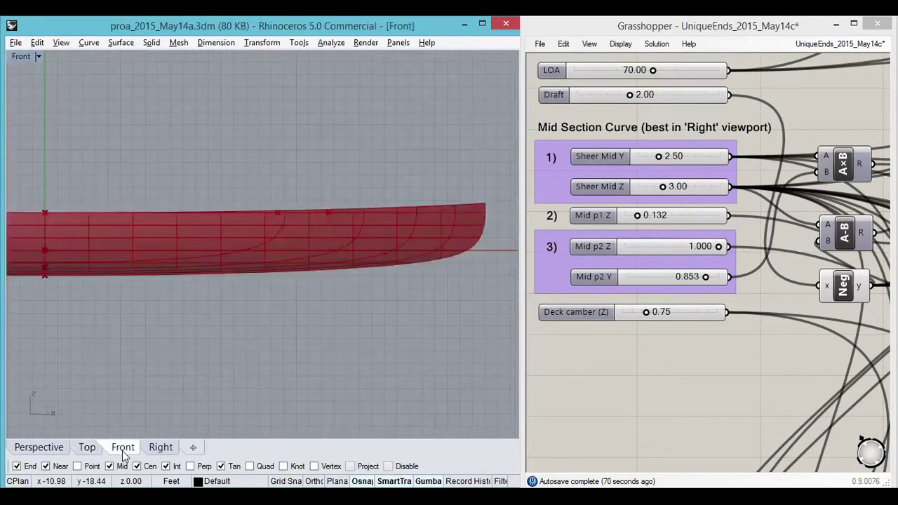
{"action": "scroll", "coordinate": [365, 329], "scroll_direction": "down", "scroll_amount": 2}
{"action": "right_click_drag", "start_coordinate": [99, 353], "coordinate": [174, 341]}
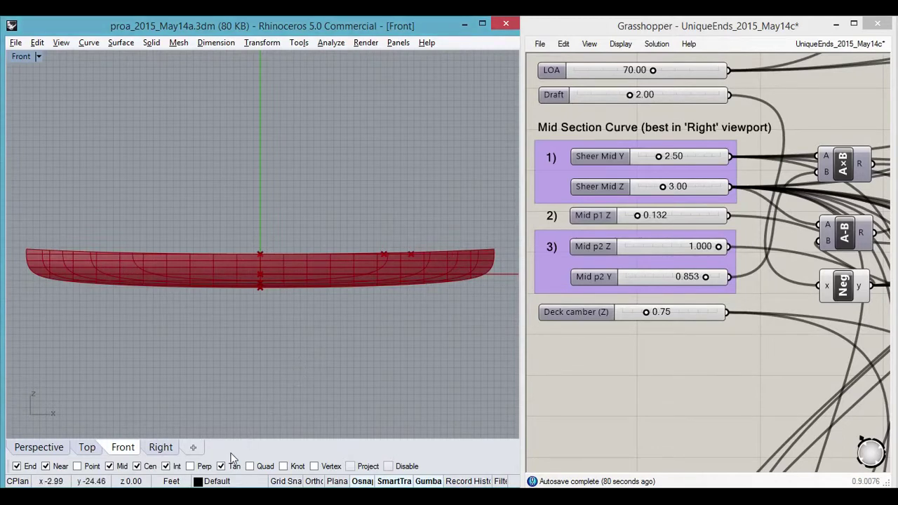
Step: View the hull end-on in section, then orbit the Perspective view to look down on it
{"action": "left_click", "coordinate": [167, 449]}
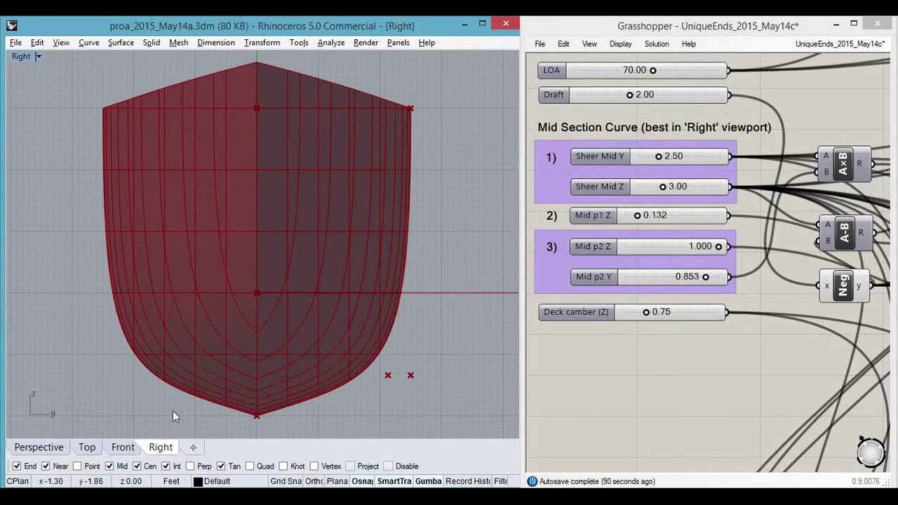
{"action": "left_click", "coordinate": [36, 447]}
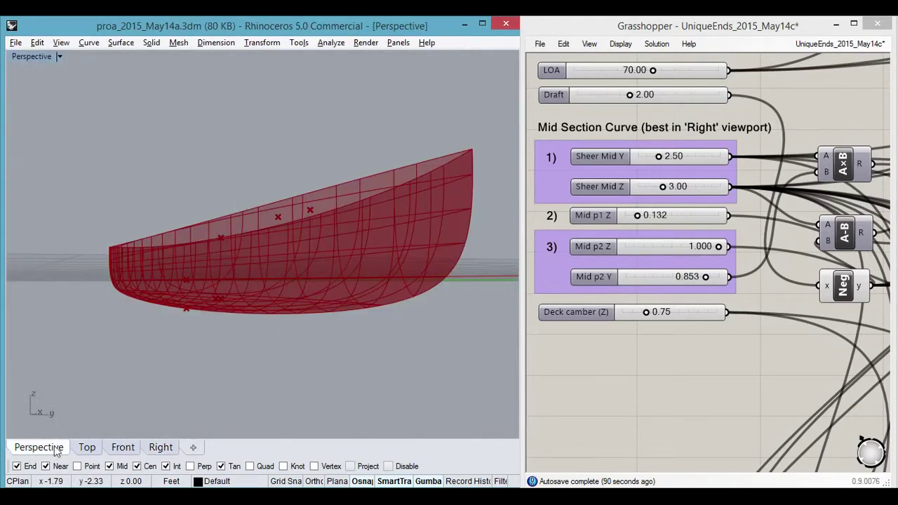
{"action": "right_click_drag", "start_coordinate": [292, 311], "coordinate": [350, 301]}
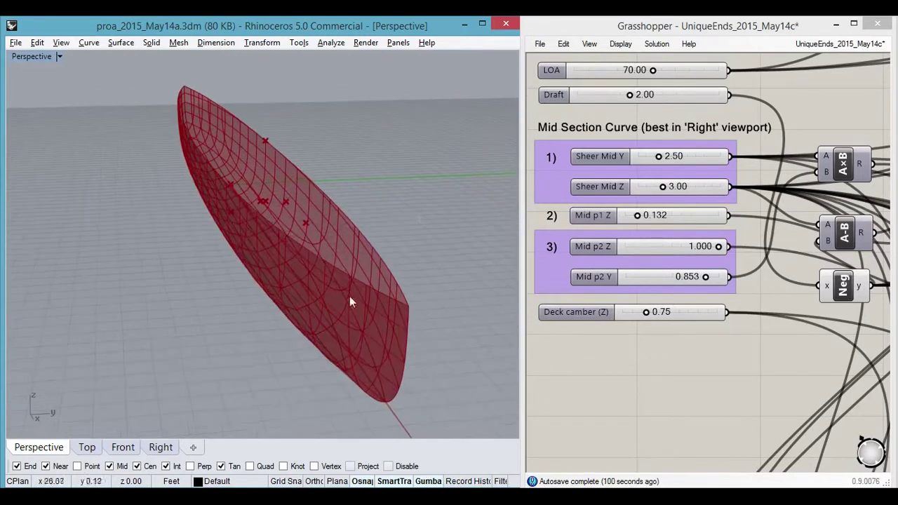
Step: Load UniqueEnds_2015_May14c_curves.gh from Recent Files and orbit around the hull's mid section and rail curves
{"action": "left_click", "coordinate": [540, 45]}
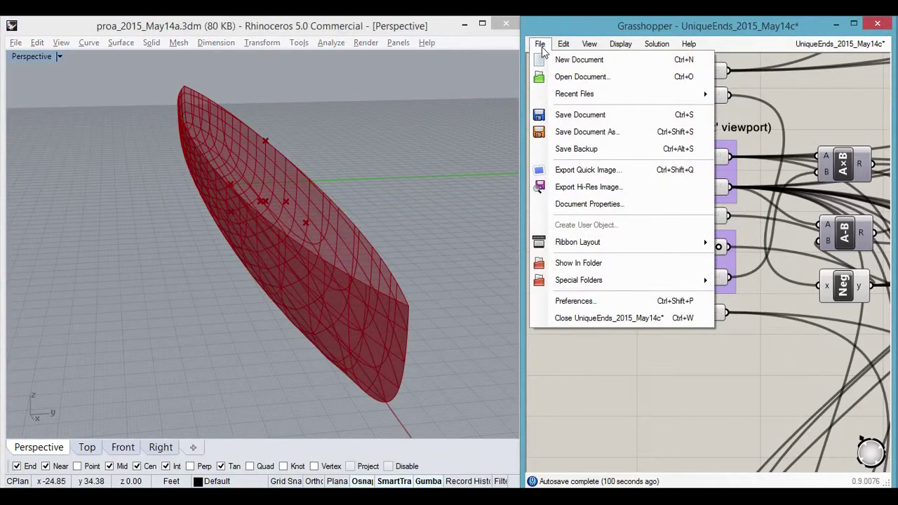
{"action": "mouse_move", "coordinate": [569, 96]}
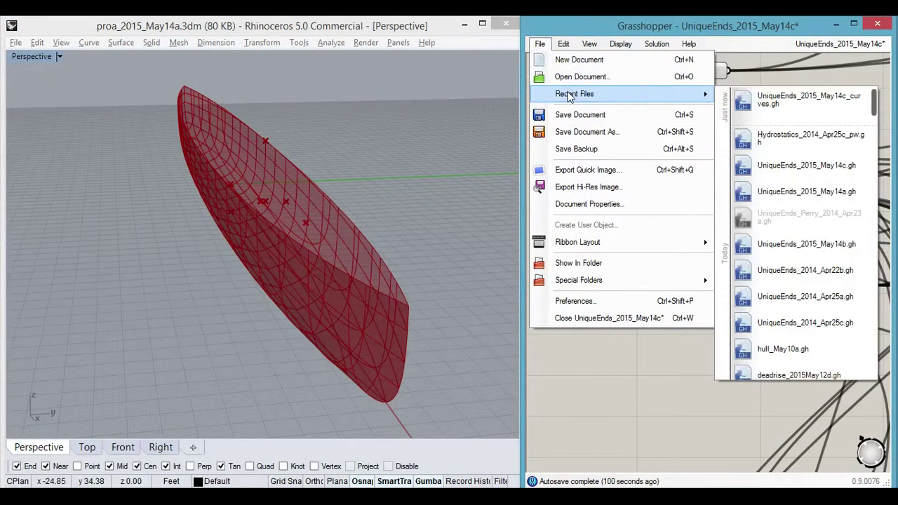
{"action": "left_click", "coordinate": [774, 101]}
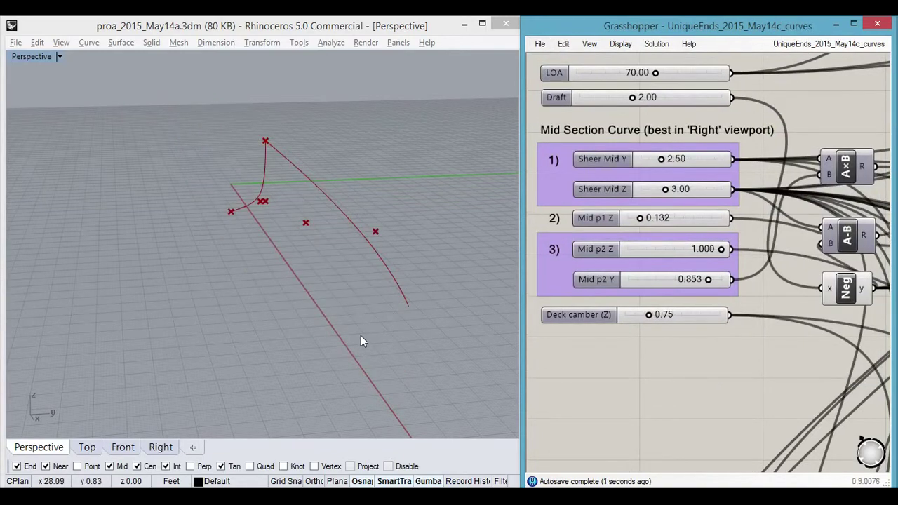
{"action": "right_click_drag", "start_coordinate": [361, 335], "coordinate": [367, 315]}
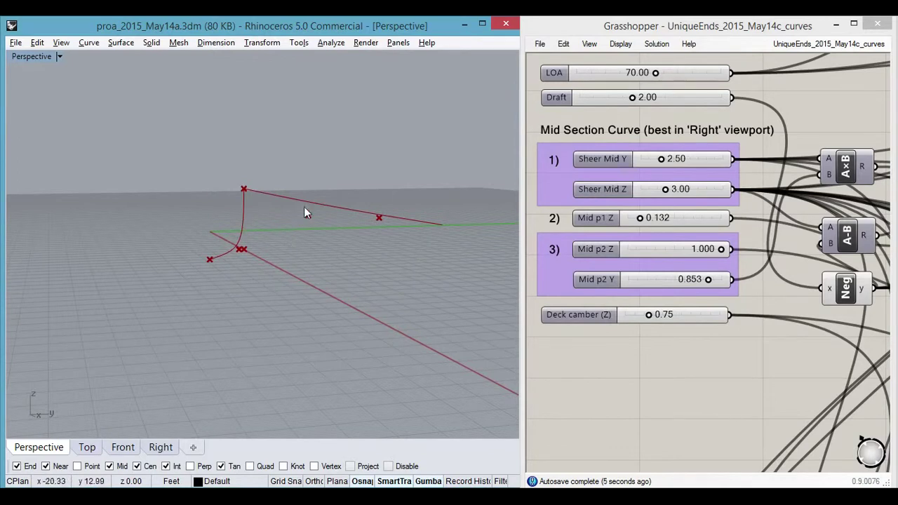
{"action": "right_click_drag", "start_coordinate": [306, 213], "coordinate": [361, 287]}
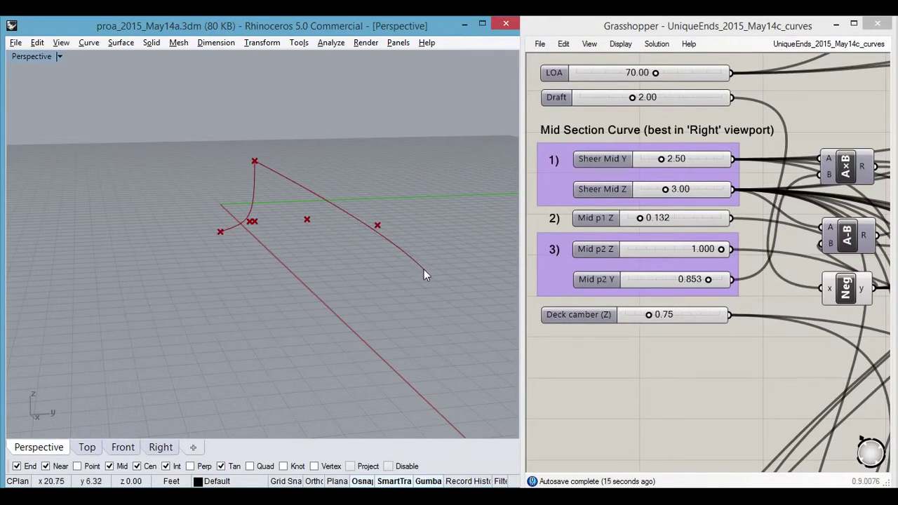
{"action": "mouse_move", "coordinate": [437, 291]}
{"action": "right_mouse_down"}
{"action": "mouse_move", "coordinate": [401, 282]}
{"action": "mouse_move", "coordinate": [437, 285]}
{"action": "right_mouse_up"}
{"action": "left_click", "coordinate": [587, 45]}
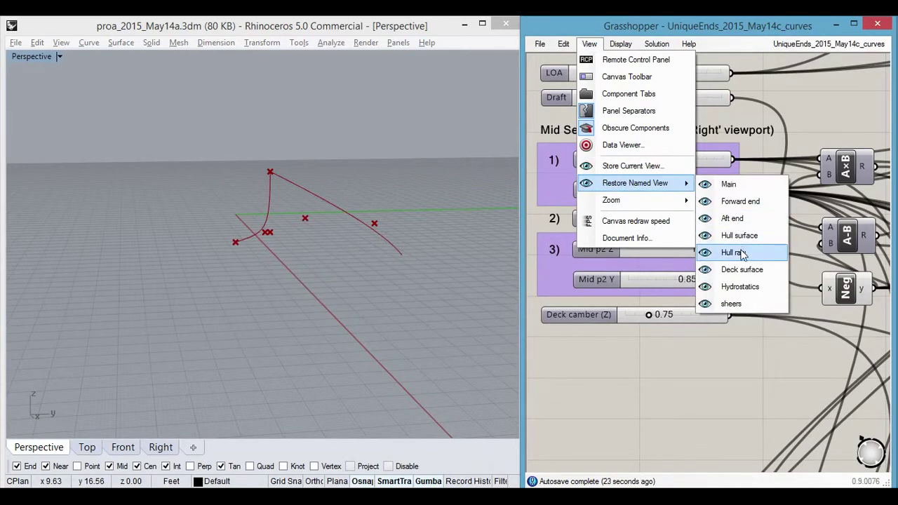
Step: Jump to the Hull raw group, enable the Swp1 sweep preview, and view the surface from the right
{"action": "left_click", "coordinate": [741, 254]}
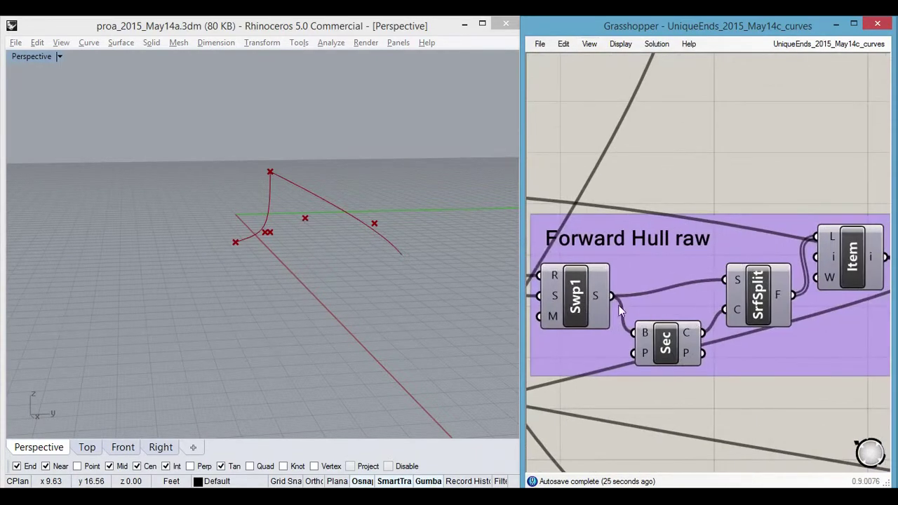
{"action": "left_click", "coordinate": [583, 303]}
{"action": "middle_click", "coordinate": [696, 145]}
{"action": "left_click", "coordinate": [732, 141]}
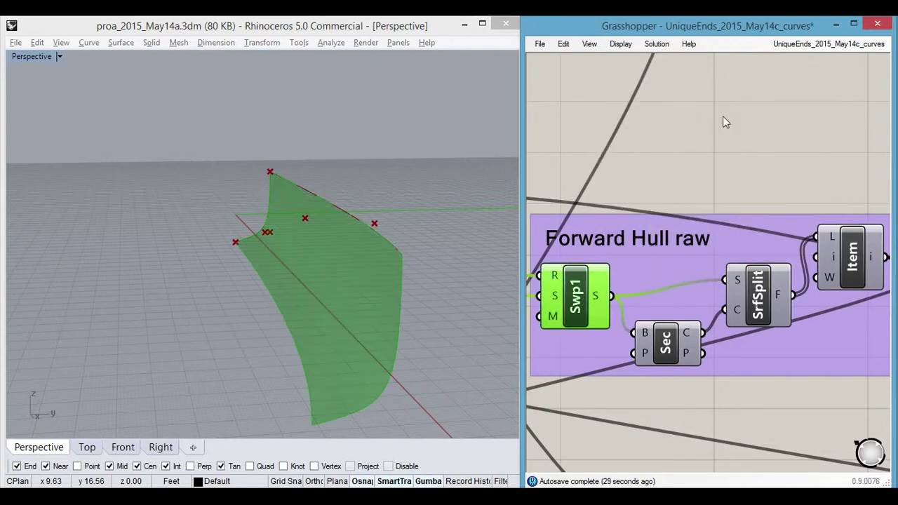
{"action": "left_click", "coordinate": [702, 157]}
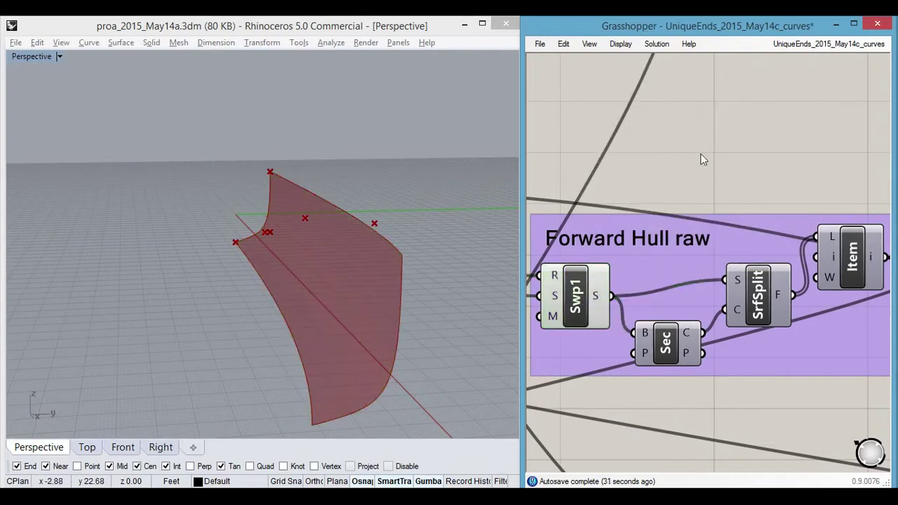
{"action": "right_click_drag", "start_coordinate": [366, 254], "coordinate": [419, 181]}
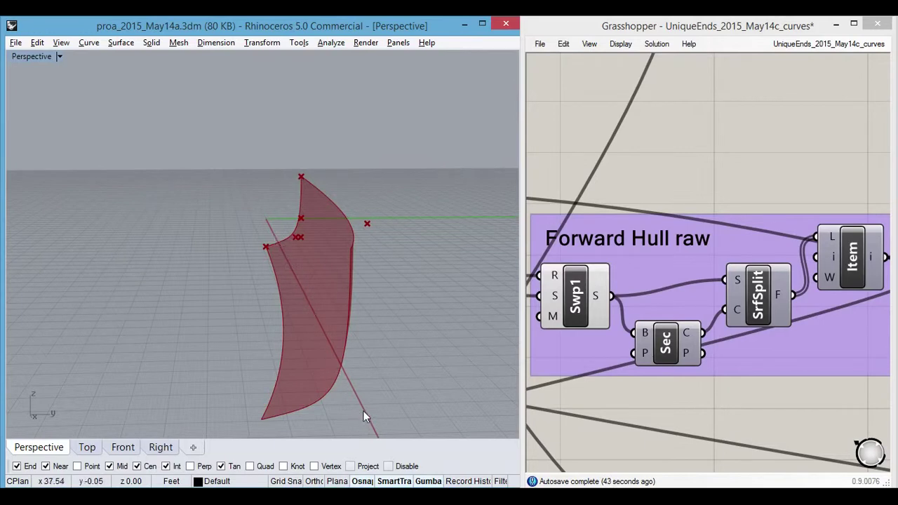
{"action": "right_click_drag", "start_coordinate": [312, 260], "coordinate": [360, 399]}
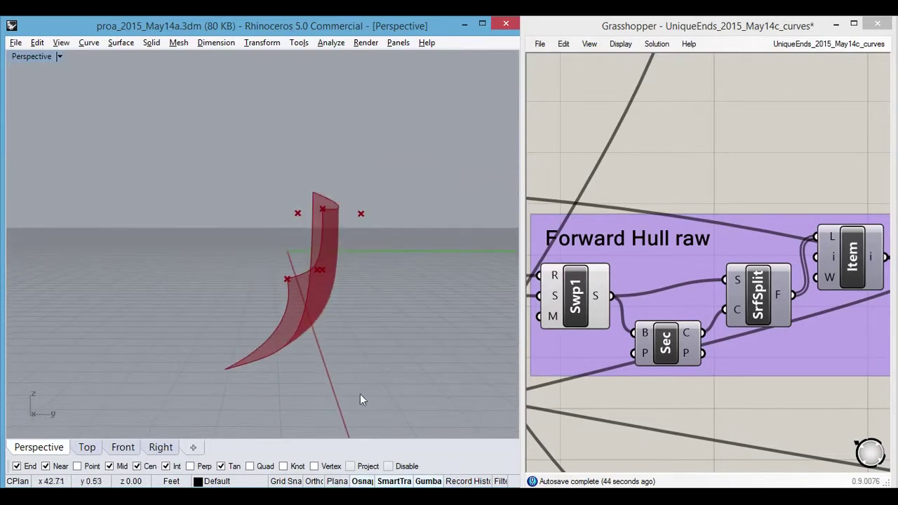
{"action": "left_click", "coordinate": [159, 451]}
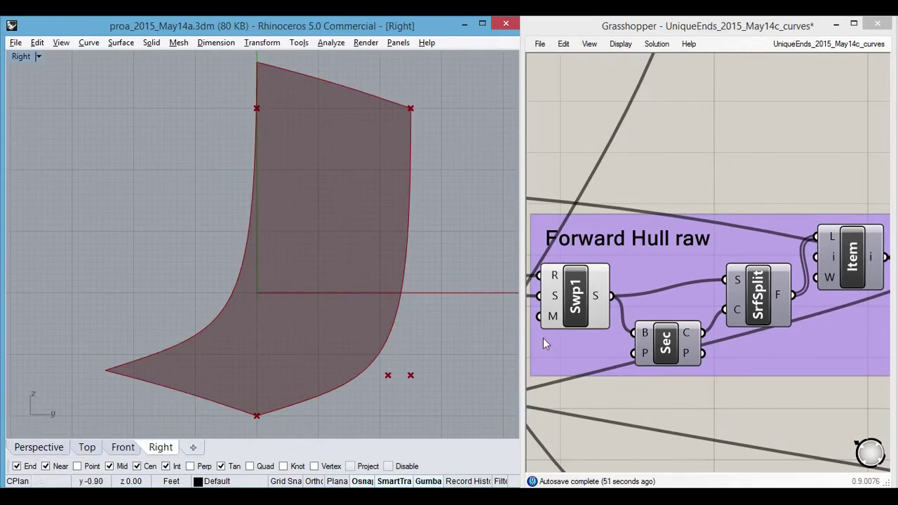
Step: Enable the Item split piece's preview and orbit the Perspective view around both hull surfaces
{"action": "left_click", "coordinate": [855, 261]}
{"action": "middle_click", "coordinate": [756, 162]}
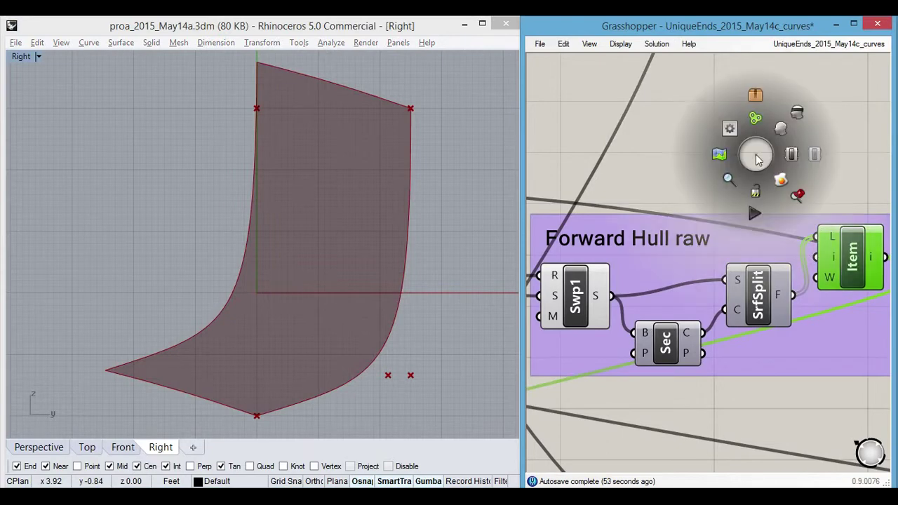
{"action": "left_click", "coordinate": [781, 135]}
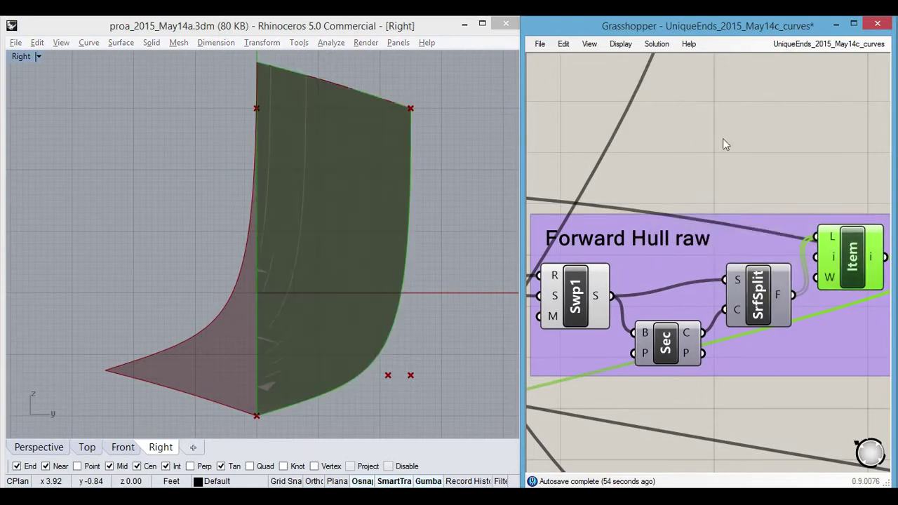
{"action": "left_click", "coordinate": [462, 242]}
{"action": "right_click_drag", "start_coordinate": [171, 230], "coordinate": [139, 211]}
{"action": "left_click", "coordinate": [33, 448]}
{"action": "right_click_drag", "start_coordinate": [133, 325], "coordinate": [196, 324]}
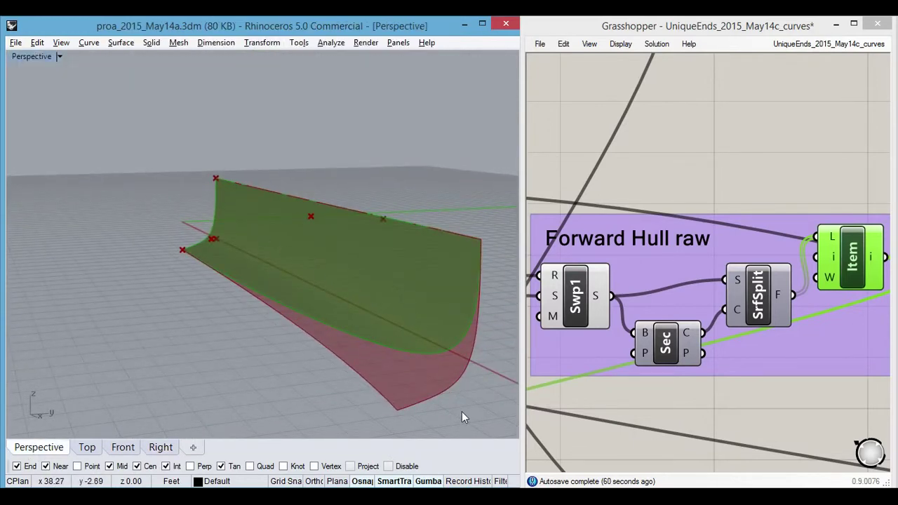
{"action": "right_click_drag", "start_coordinate": [461, 412], "coordinate": [366, 332]}
{"action": "right_click_drag", "start_coordinate": [441, 358], "coordinate": [425, 358]}
{"action": "left_click", "coordinate": [577, 296]}
Step: Disable the Swp1 preview, orbit around the remaining split bow piece, and view it from the Right
{"action": "middle_click", "coordinate": [678, 166]}
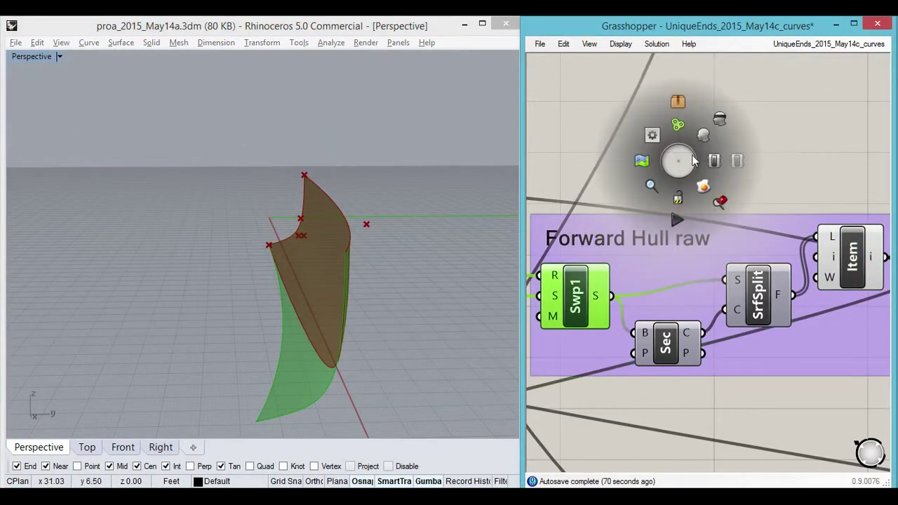
{"action": "left_click", "coordinate": [717, 126]}
{"action": "right_click_drag", "start_coordinate": [432, 305], "coordinate": [414, 302]}
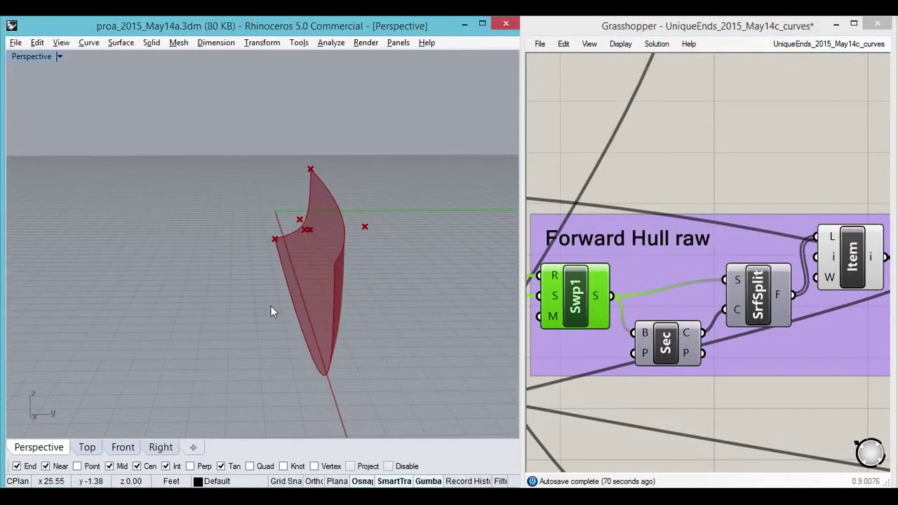
{"action": "right_click_drag", "start_coordinate": [193, 287], "coordinate": [345, 395]}
{"action": "scroll", "coordinate": [319, 357], "scroll_direction": "up", "scroll_amount": 3}
{"action": "right_click_drag", "start_coordinate": [319, 354], "coordinate": [244, 308]}
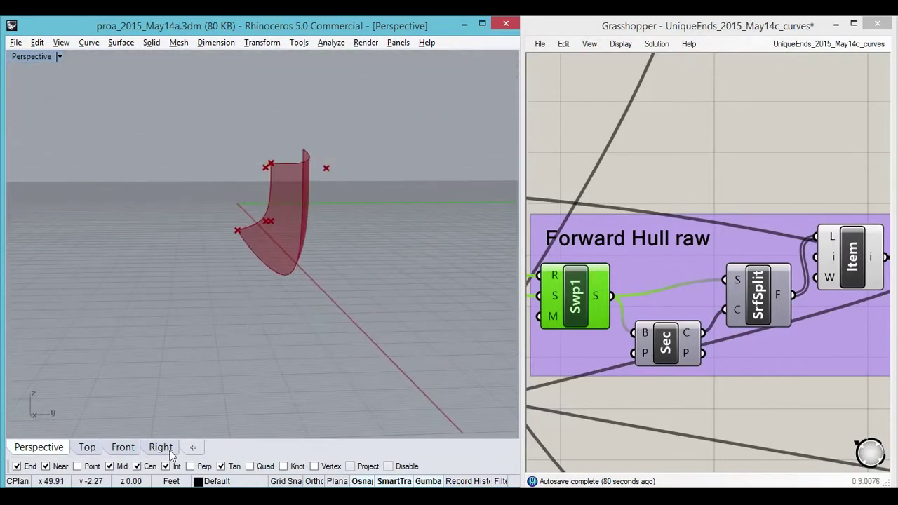
{"action": "left_click", "coordinate": [162, 448]}
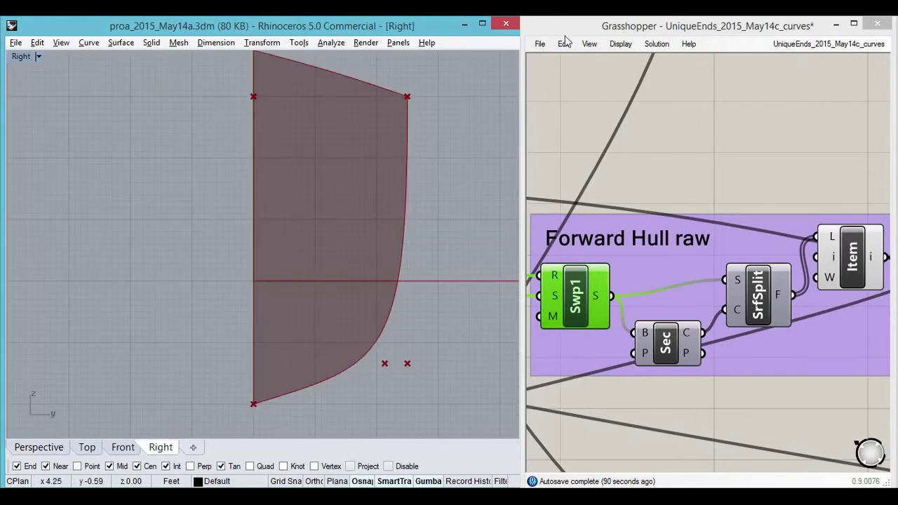
Step: Restore the Main named view, set Draft 1.98 and Sheer Mid Z 2.52, then pan to the Forward end sliders
{"action": "left_click", "coordinate": [591, 45]}
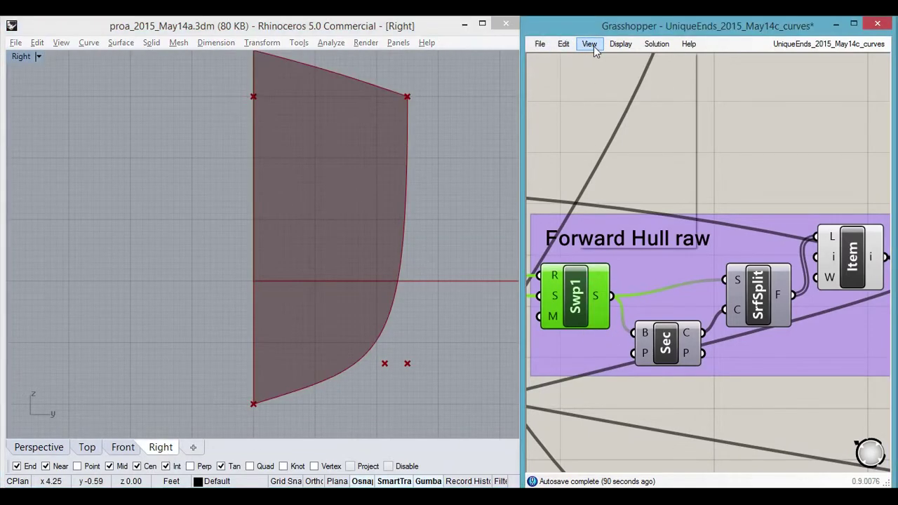
{"action": "mouse_move", "coordinate": [647, 182]}
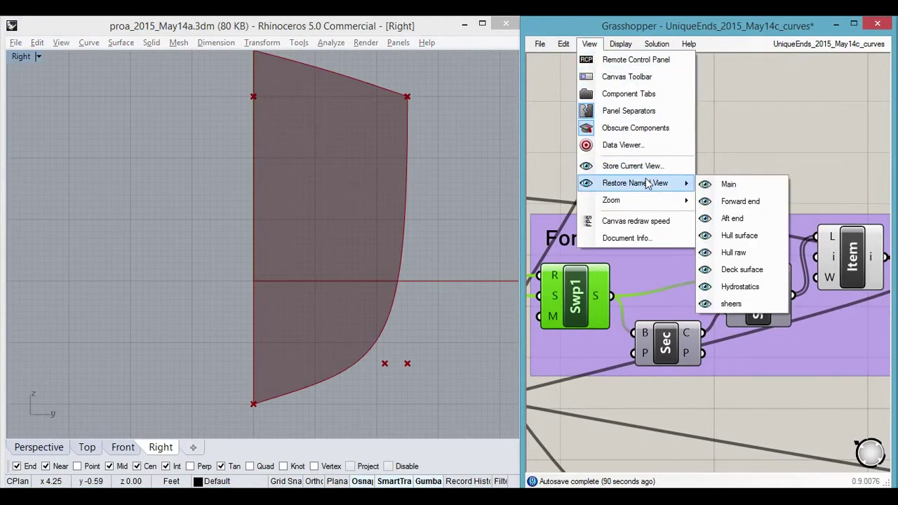
{"action": "left_click", "coordinate": [719, 185]}
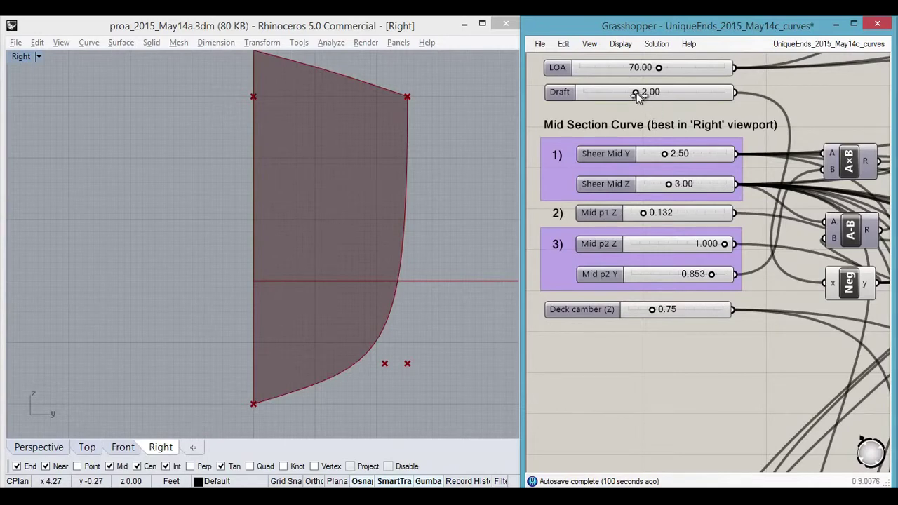
{"action": "mouse_move", "coordinate": [636, 94]}
{"action": "left_mouse_down"}
{"action": "mouse_move", "coordinate": [644, 93]}
{"action": "mouse_move", "coordinate": [634, 94]}
{"action": "left_mouse_up"}
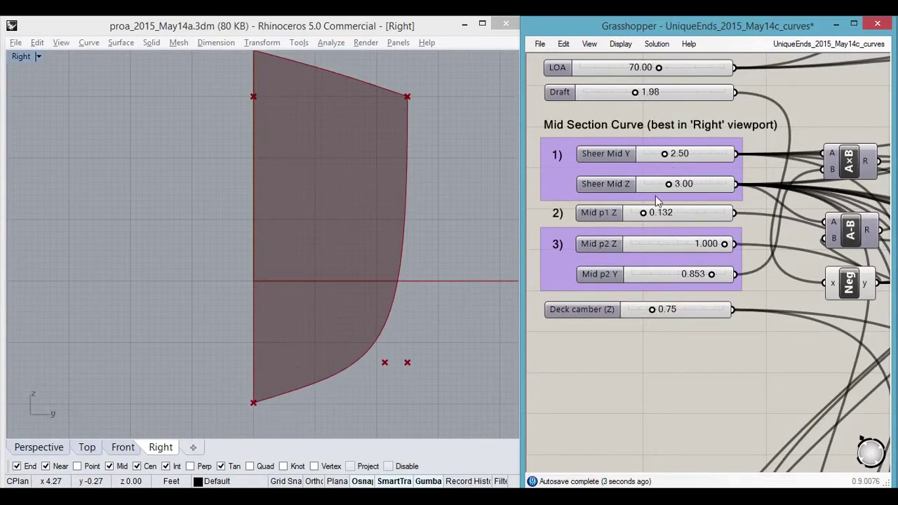
{"action": "left_click_drag", "start_coordinate": [668, 186], "coordinate": [649, 214]}
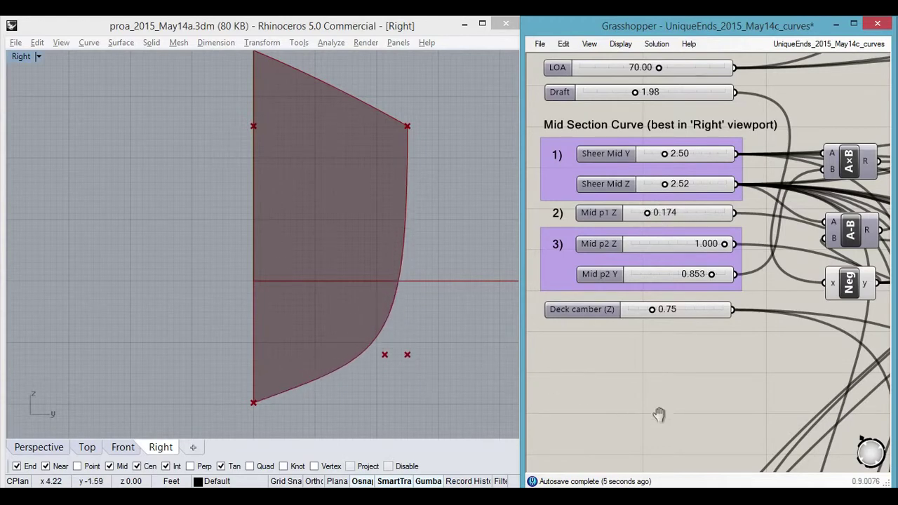
{"action": "right_click_drag", "start_coordinate": [653, 406], "coordinate": [644, 207]}
{"action": "right_click_drag", "start_coordinate": [686, 418], "coordinate": [692, 184]}
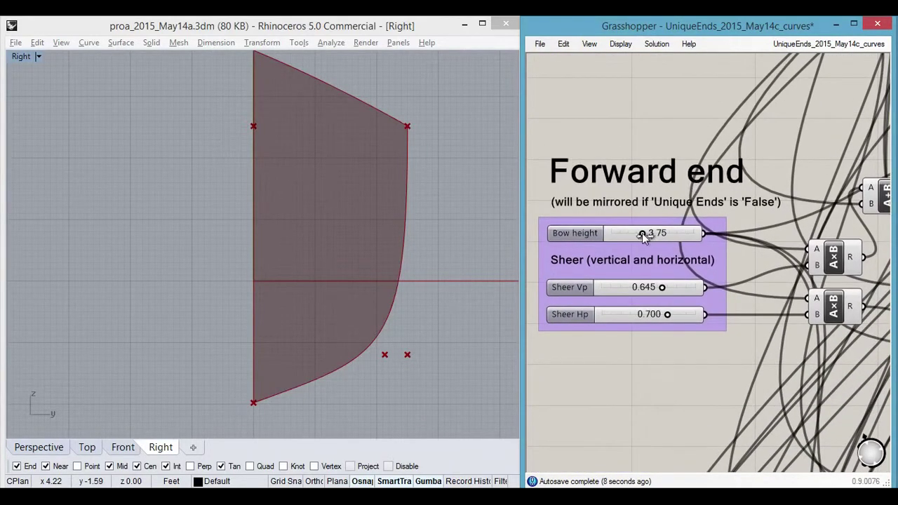
Step: Drag the forward end's Bow height slider from 3.19 to 3.83 and check the raised bow in the viewports
{"action": "left_click_drag", "start_coordinate": [644, 237], "coordinate": [639, 237]}
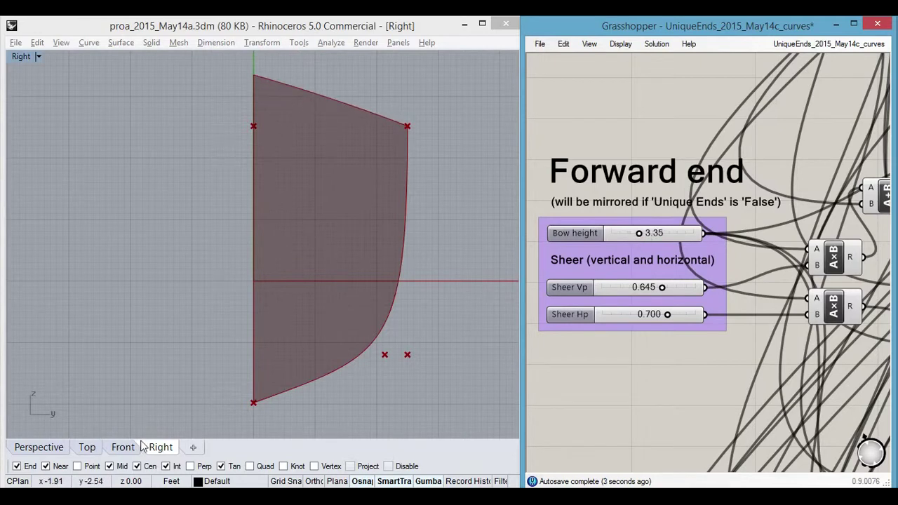
{"action": "double_click", "coordinate": [21, 56]}
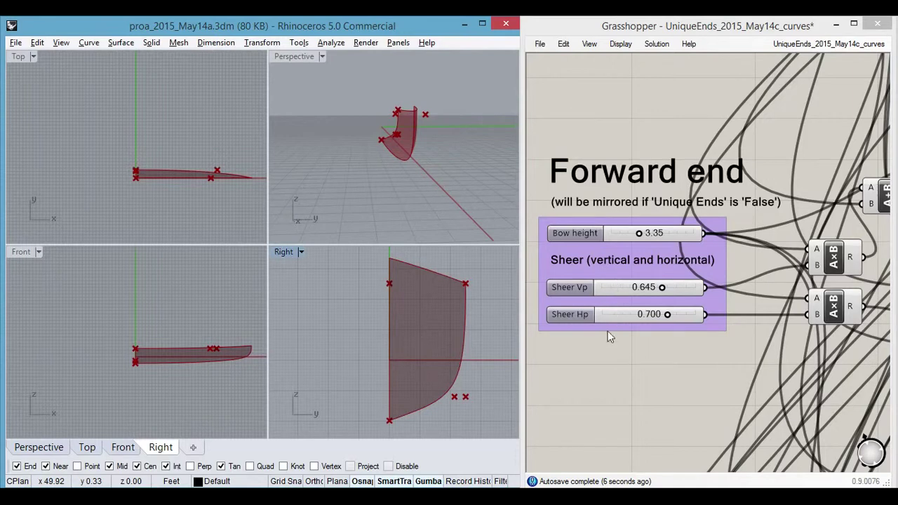
{"action": "right_click_drag", "start_coordinate": [387, 195], "coordinate": [403, 203]}
{"action": "mouse_move", "coordinate": [638, 234]}
{"action": "left_mouse_down"}
{"action": "mouse_move", "coordinate": [656, 236]}
{"action": "mouse_move", "coordinate": [637, 237]}
{"action": "left_mouse_up"}
{"action": "scroll", "coordinate": [202, 393], "scroll_direction": "up", "scroll_amount": 2}
{"action": "right_click_drag", "start_coordinate": [179, 391], "coordinate": [155, 390]}
{"action": "scroll", "coordinate": [110, 346], "scroll_direction": "up", "scroll_amount": 2}
{"action": "scroll", "coordinate": [155, 390], "scroll_direction": "down", "scroll_amount": 1}
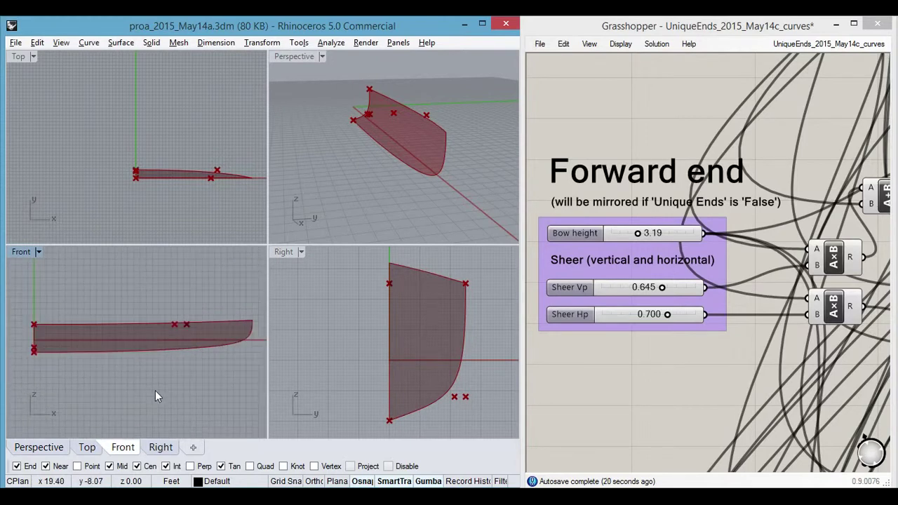
{"action": "left_click", "coordinate": [638, 234]}
{"action": "mouse_move", "coordinate": [638, 234]}
{"action": "left_mouse_down"}
{"action": "mouse_move", "coordinate": [650, 238]}
{"action": "mouse_move", "coordinate": [642, 236]}
{"action": "left_mouse_up"}
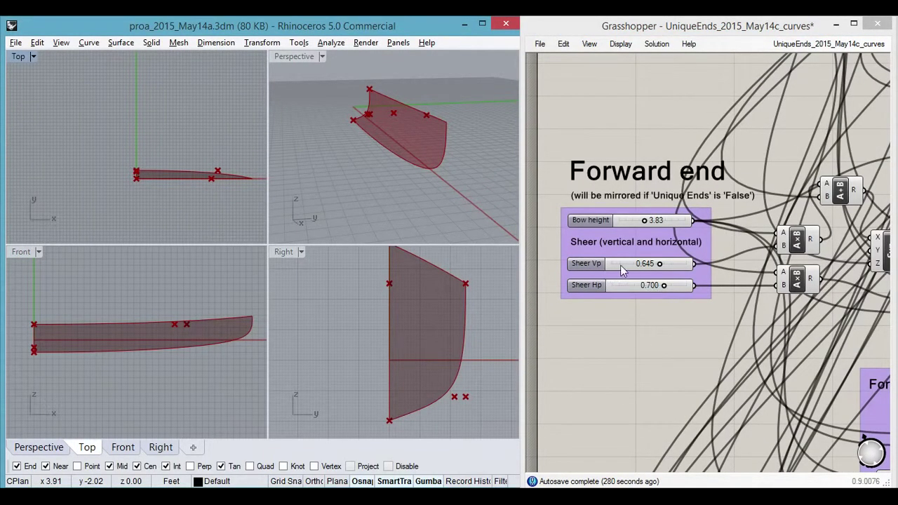
Step: Centre the hull in the Top view, then set Sheer Vp to 1.000 and Sheer Hp to 0.665
{"action": "mouse_move", "coordinate": [609, 287]}
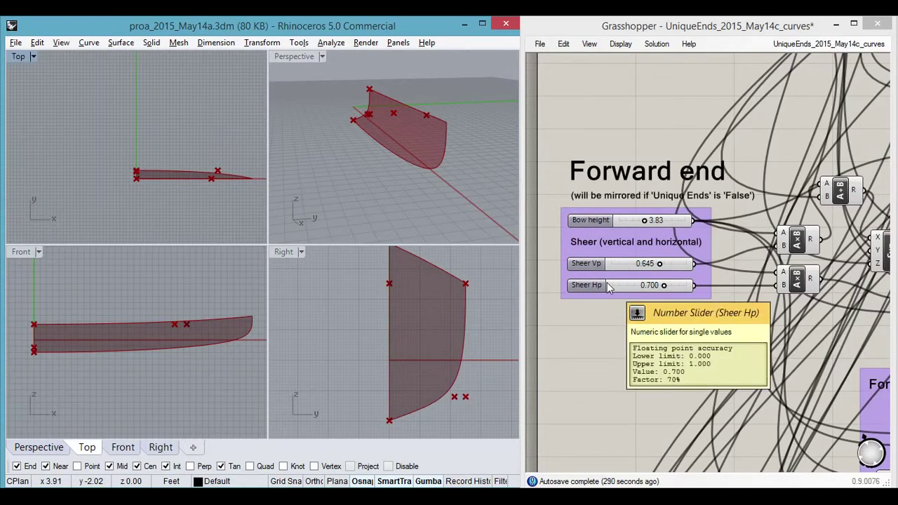
{"action": "scroll", "coordinate": [192, 201], "scroll_direction": "up", "scroll_amount": 5}
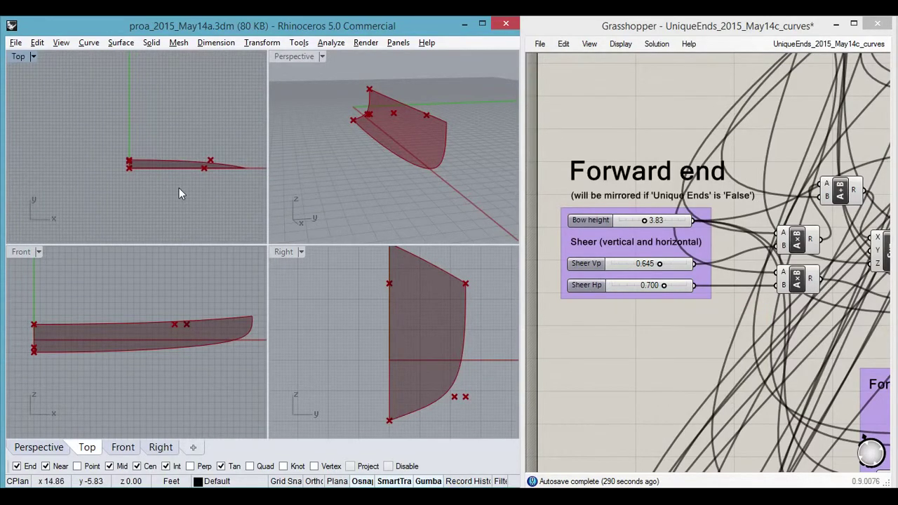
{"action": "right_click_drag", "start_coordinate": [189, 195], "coordinate": [175, 208]}
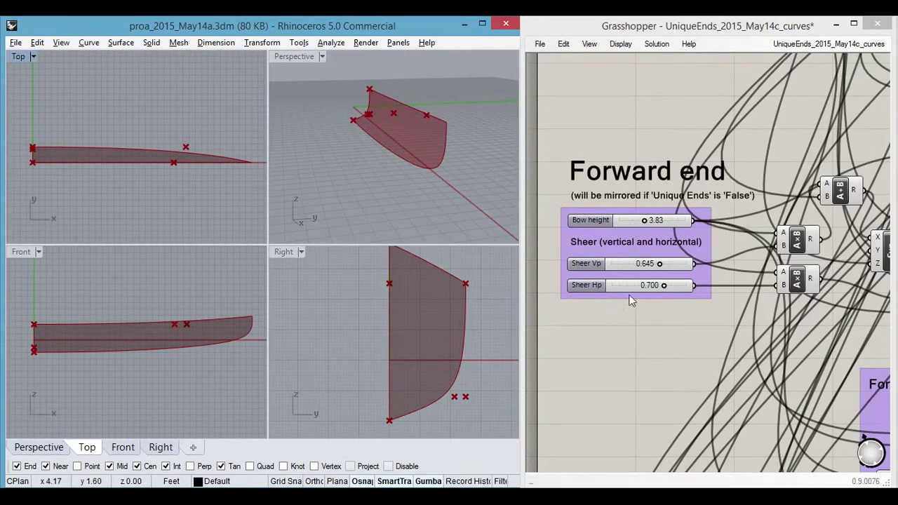
{"action": "left_click_drag", "start_coordinate": [660, 265], "coordinate": [701, 277]}
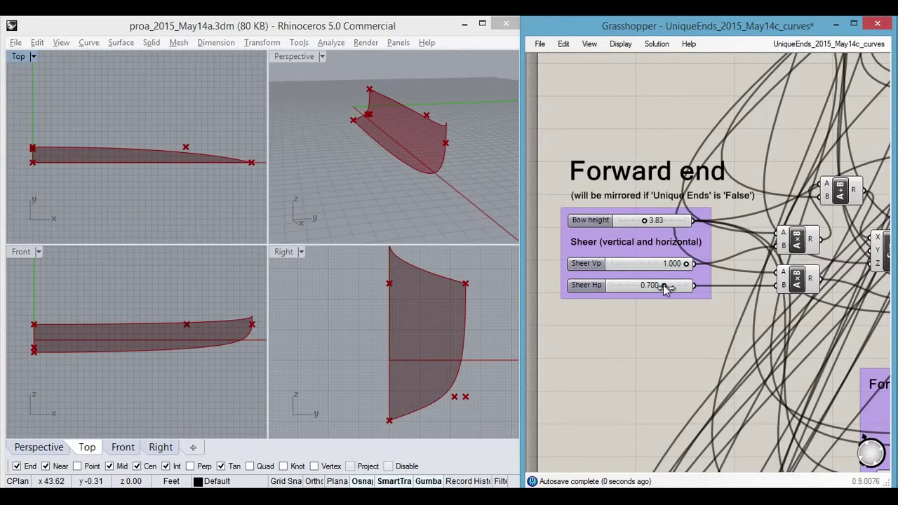
{"action": "mouse_move", "coordinate": [665, 289]}
{"action": "left_mouse_down"}
{"action": "mouse_move", "coordinate": [635, 289]}
{"action": "mouse_move", "coordinate": [693, 290]}
{"action": "mouse_move", "coordinate": [635, 292]}
{"action": "mouse_move", "coordinate": [690, 293]}
{"action": "mouse_move", "coordinate": [663, 294]}
{"action": "left_mouse_up"}
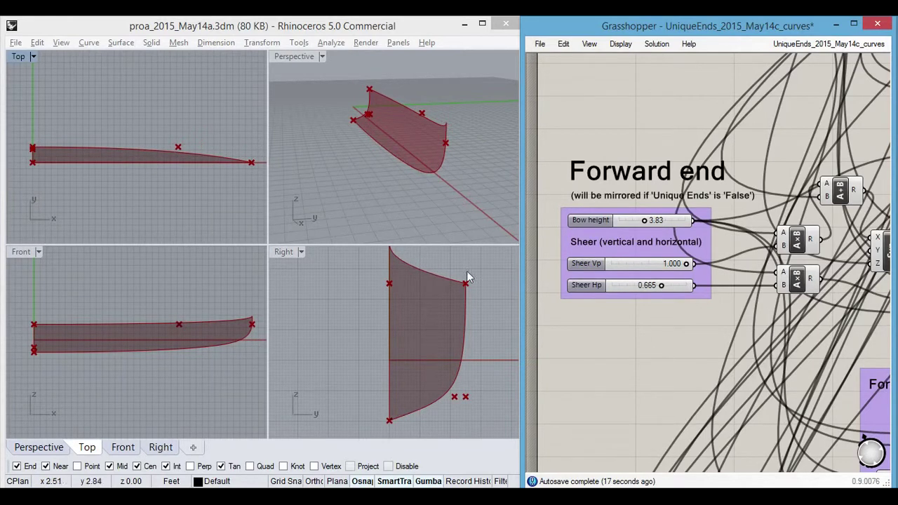
Step: Reopen the UniqueEnds_2015_May14c definition from Recent Files
{"action": "left_click", "coordinate": [539, 45]}
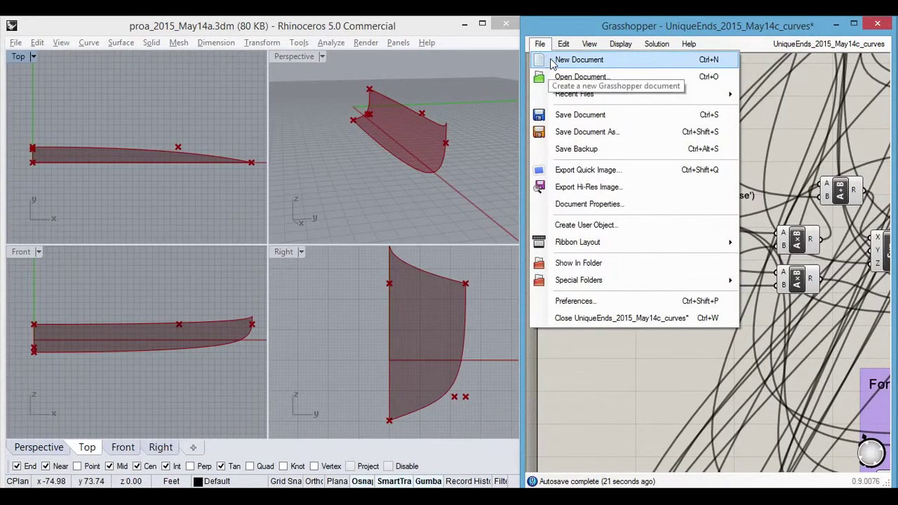
{"action": "mouse_move", "coordinate": [575, 96]}
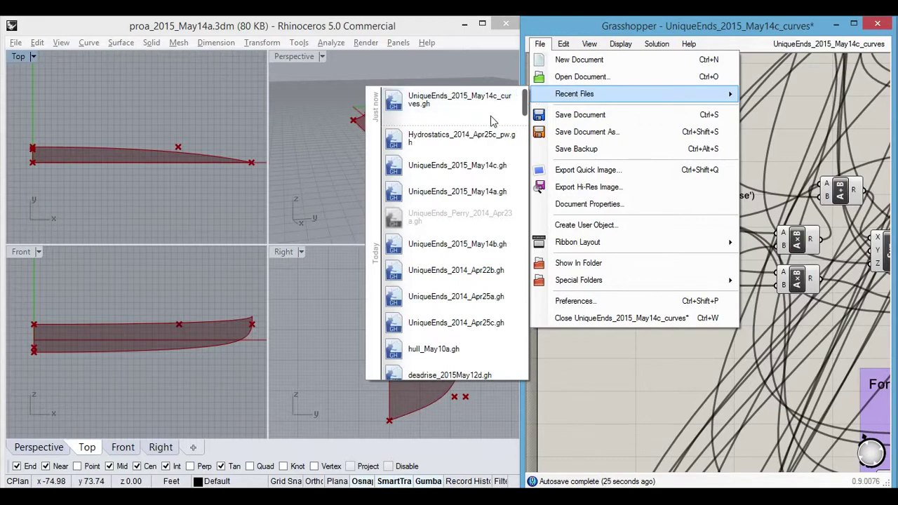
{"action": "left_click", "coordinate": [466, 165]}
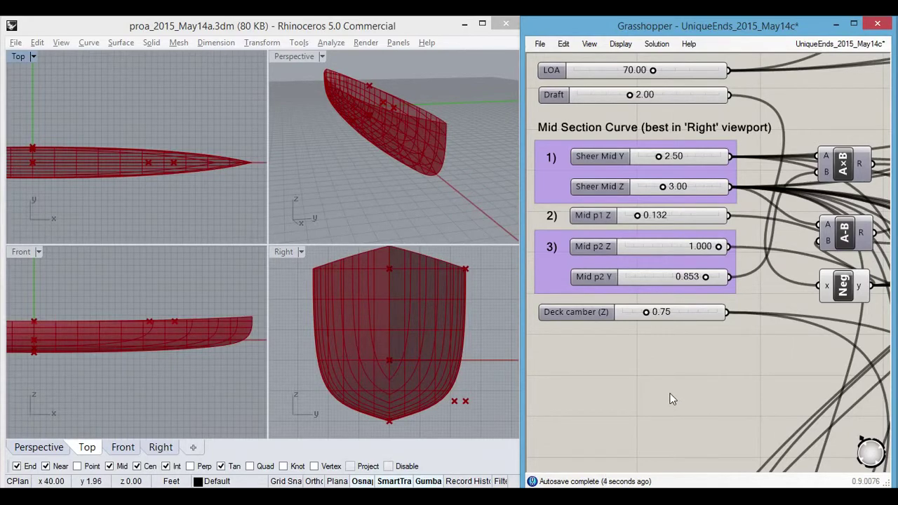
Step: Window-select the Hull Contours components and turn their preview off
{"action": "scroll", "coordinate": [670, 399], "scroll_direction": "down", "scroll_amount": 2}
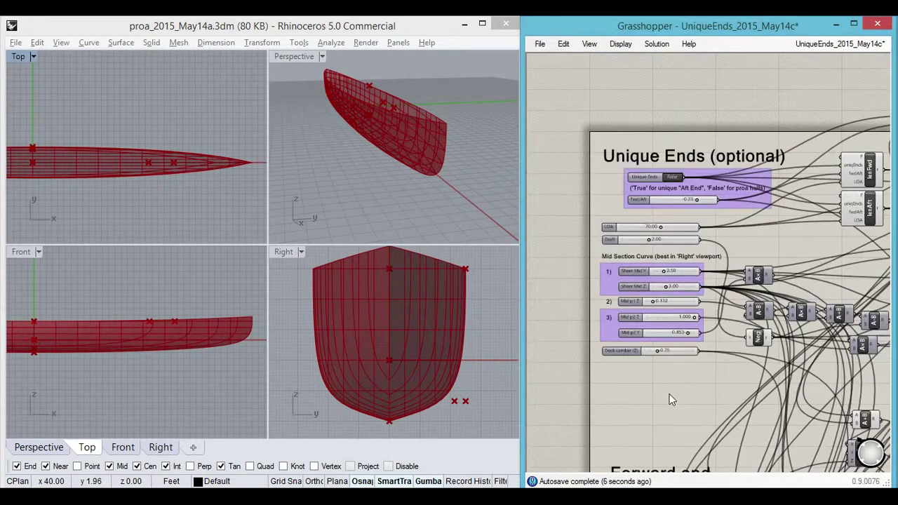
{"action": "scroll", "coordinate": [682, 417], "scroll_direction": "down", "scroll_amount": 4}
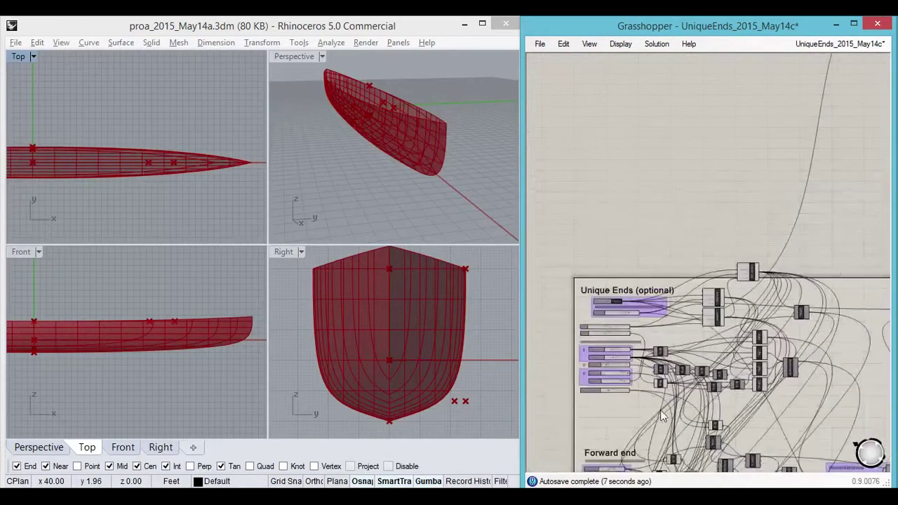
{"action": "scroll", "coordinate": [766, 302], "scroll_direction": "up", "scroll_amount": 5}
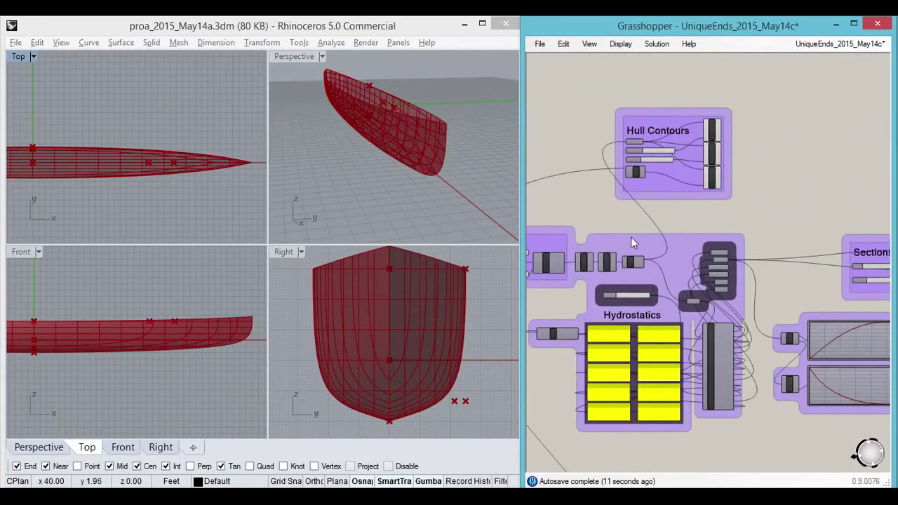
{"action": "right_click_drag", "start_coordinate": [792, 181], "coordinate": [727, 118]}
{"action": "right_click_drag", "start_coordinate": [810, 136], "coordinate": [761, 173]}
{"action": "left_click_drag", "start_coordinate": [626, 94], "coordinate": [576, 173]}
{"action": "middle_click", "coordinate": [691, 125]}
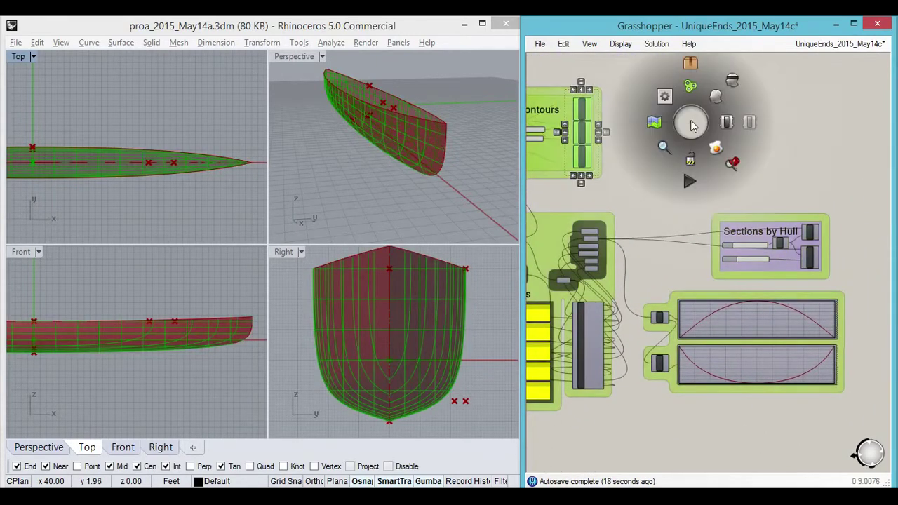
{"action": "left_click", "coordinate": [730, 93]}
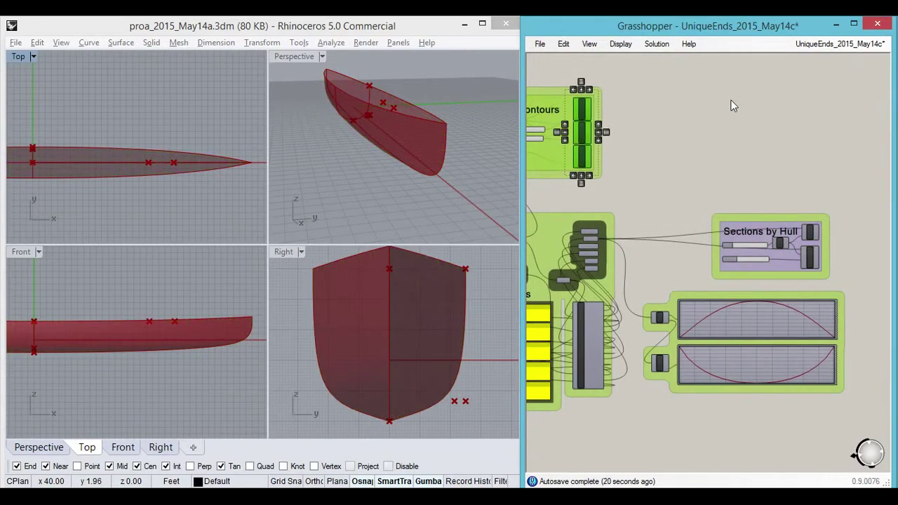
Step: Enable preview of the Sections by Hull output and view the section curves end-on in Perspective
{"action": "left_click", "coordinate": [810, 234]}
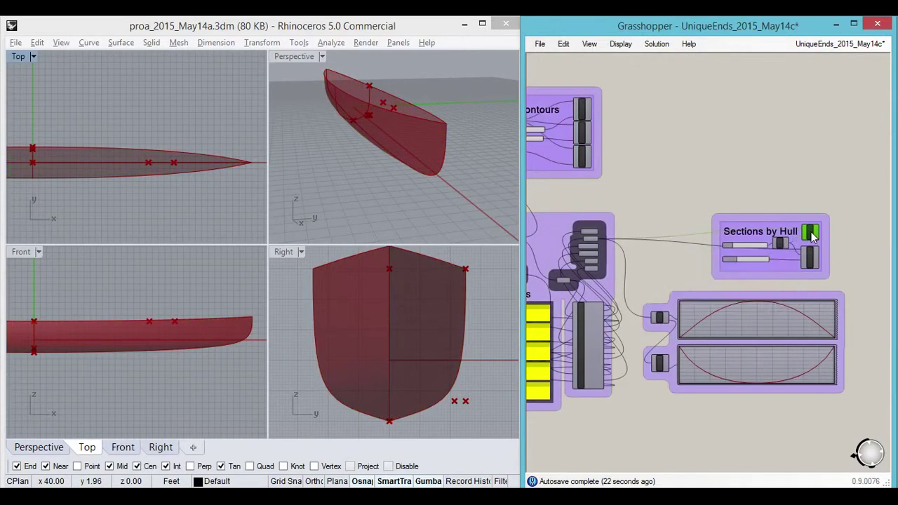
{"action": "middle_click", "coordinate": [803, 167]}
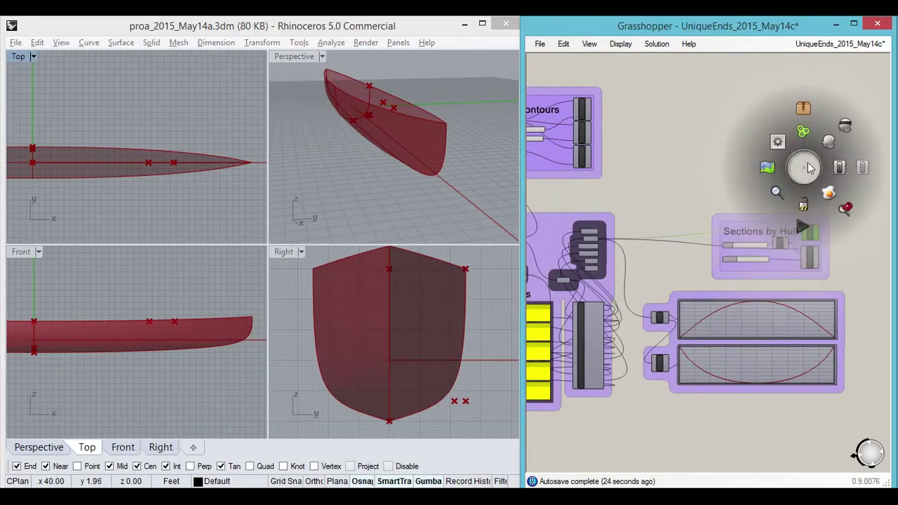
{"action": "left_click", "coordinate": [827, 144]}
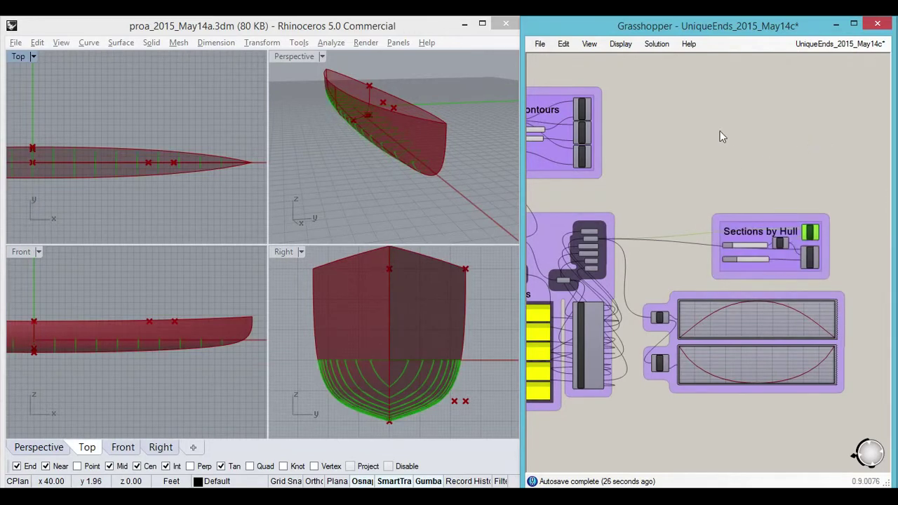
{"action": "right_click_drag", "start_coordinate": [387, 202], "coordinate": [366, 128]}
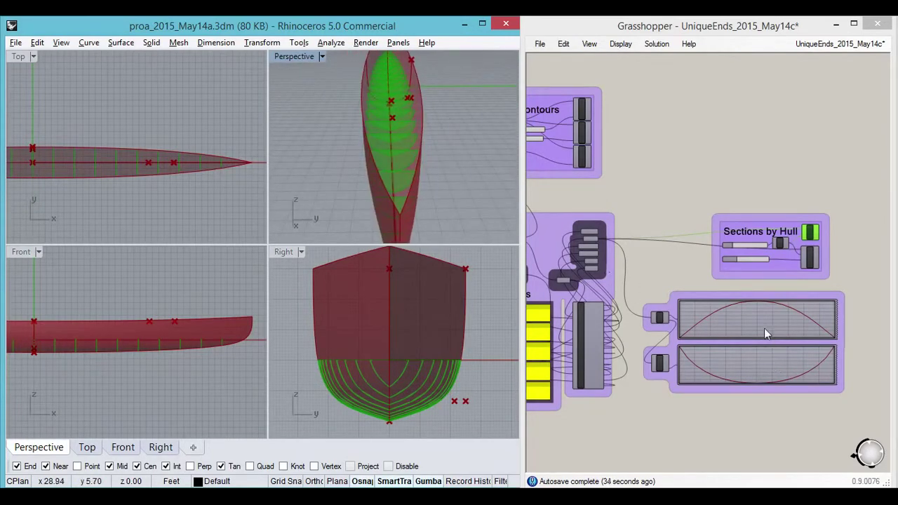
Step: Select the Branch component in the Sections by Hull group to preview its sections
{"action": "left_click", "coordinate": [756, 297]}
{"action": "scroll", "coordinate": [761, 320], "scroll_direction": "up", "scroll_amount": 3}
{"action": "scroll", "coordinate": [759, 321], "scroll_direction": "down", "scroll_amount": 1}
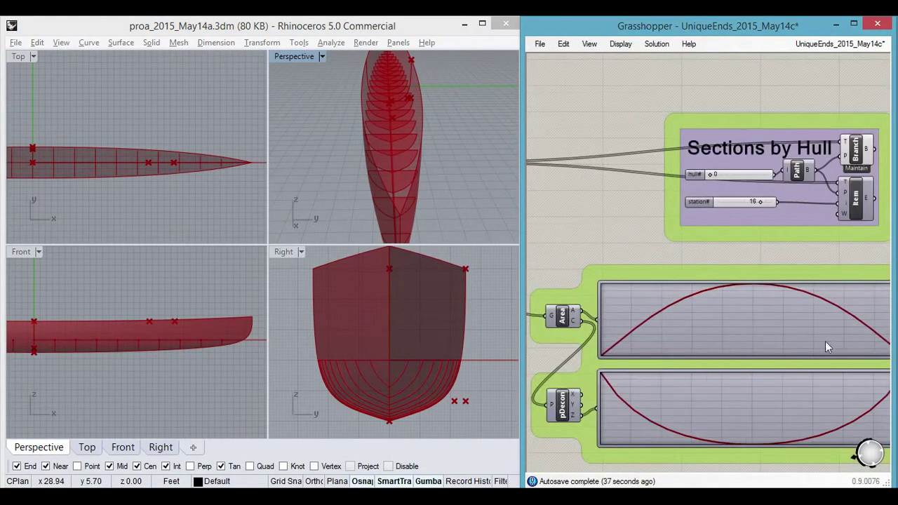
{"action": "right_click_drag", "start_coordinate": [589, 213], "coordinate": [558, 185]}
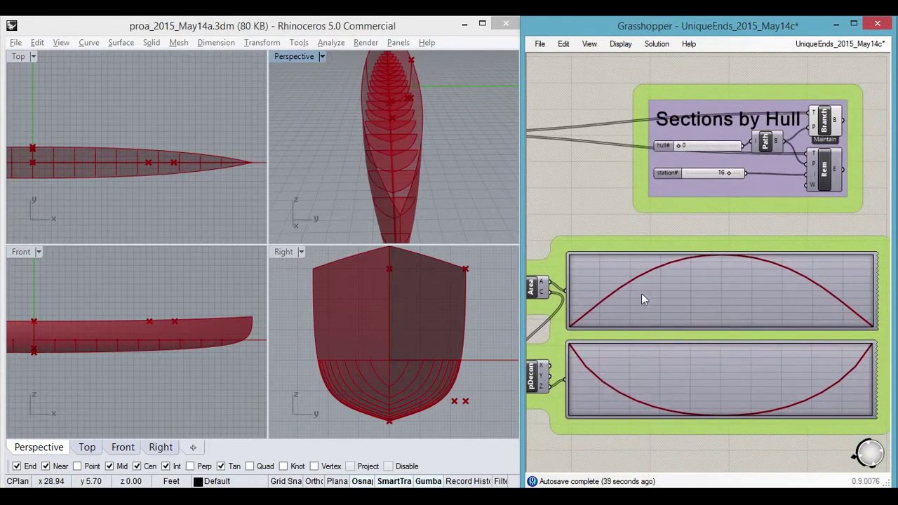
{"action": "left_click", "coordinate": [823, 124]}
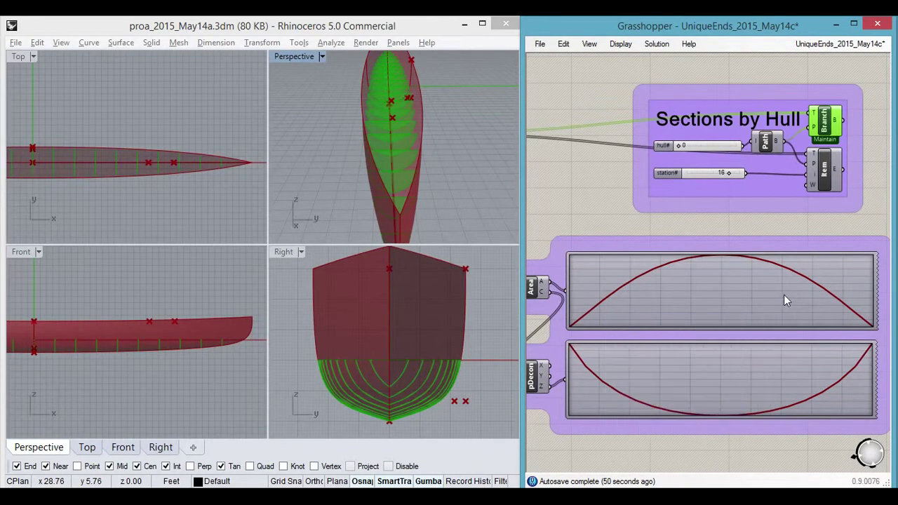
{"action": "mouse_move", "coordinate": [767, 293]}
Step: Turn preview back on for the waterline, buttock and section contour components
{"action": "scroll", "coordinate": [575, 194], "scroll_direction": "down", "scroll_amount": 5}
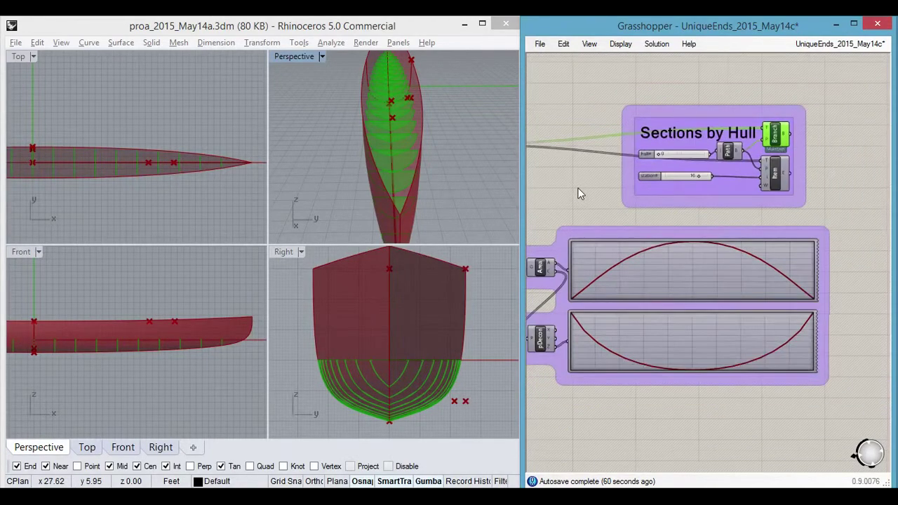
{"action": "right_click_drag", "start_coordinate": [657, 367], "coordinate": [764, 405]}
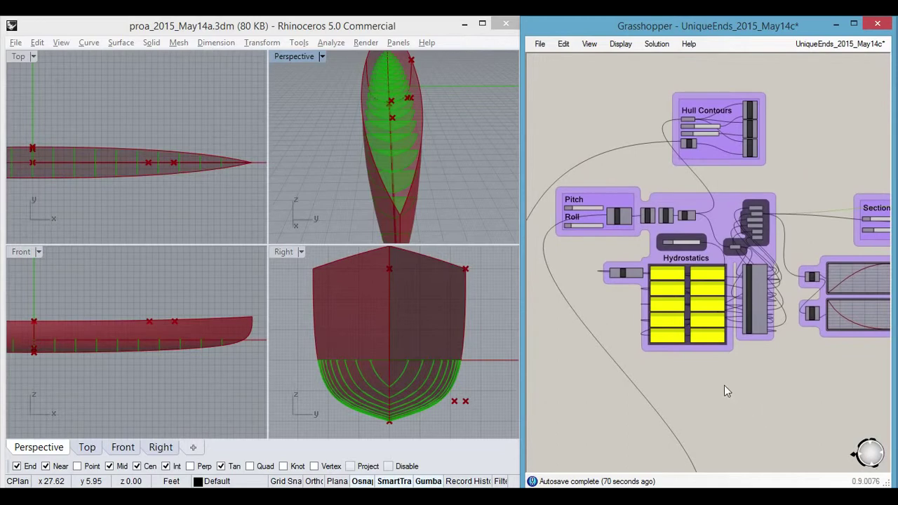
{"action": "scroll", "coordinate": [780, 390], "scroll_direction": "down", "scroll_amount": 3}
{"action": "right_click_drag", "start_coordinate": [784, 392], "coordinate": [754, 383]}
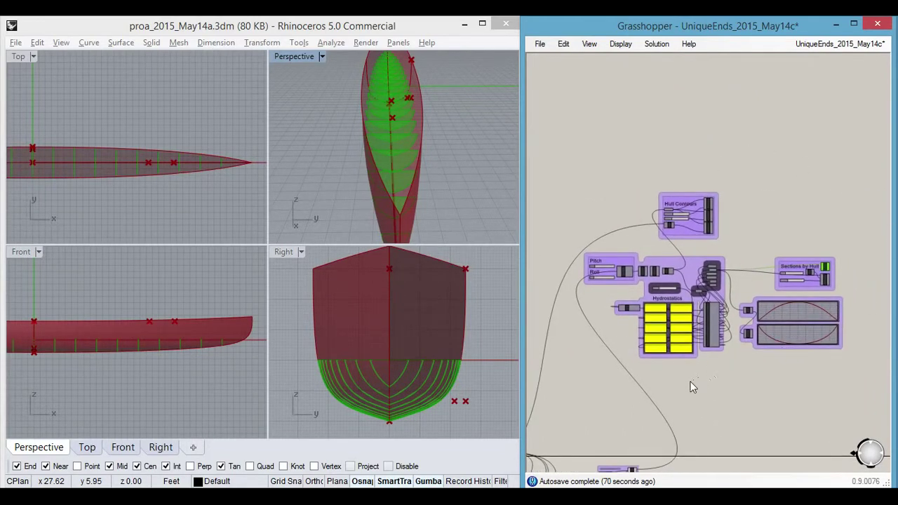
{"action": "right_click_drag", "start_coordinate": [691, 388], "coordinate": [704, 383]}
{"action": "scroll", "coordinate": [705, 216], "scroll_direction": "up", "scroll_amount": 5}
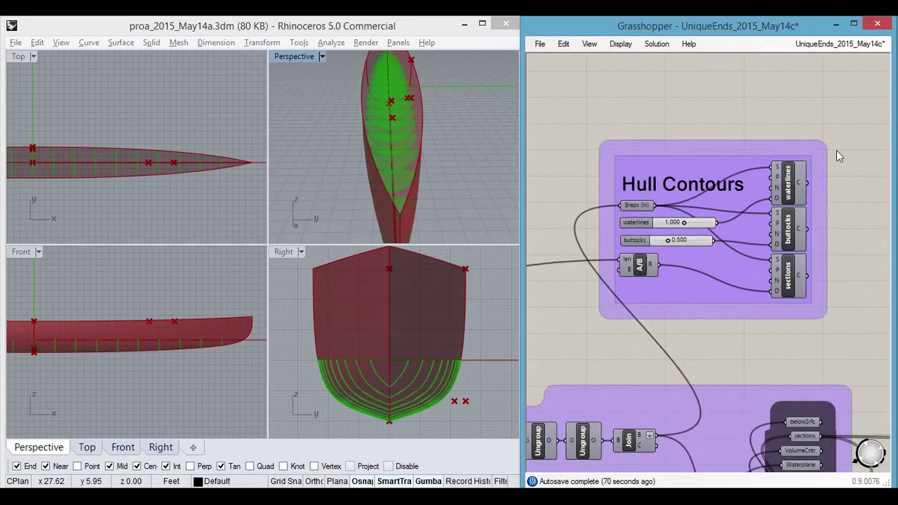
{"action": "left_click_drag", "start_coordinate": [836, 150], "coordinate": [759, 309]}
{"action": "middle_click", "coordinate": [732, 118]}
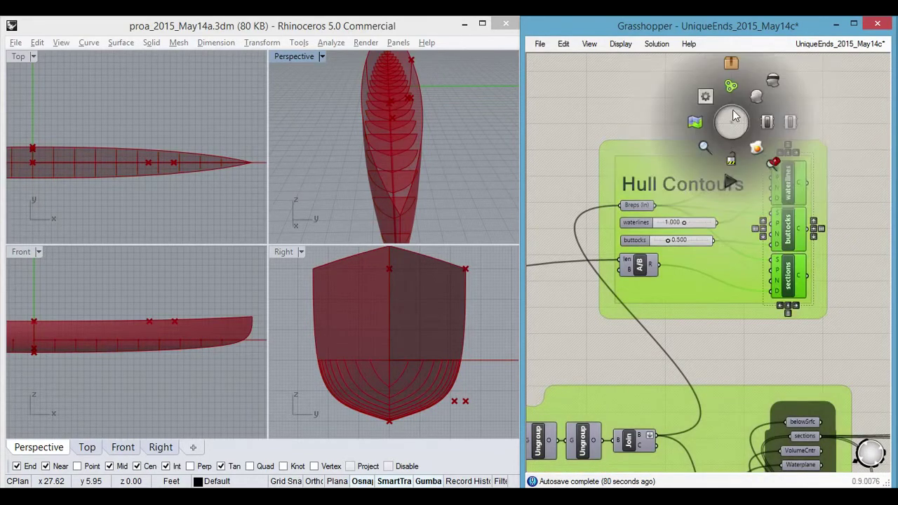
{"action": "left_click", "coordinate": [756, 101]}
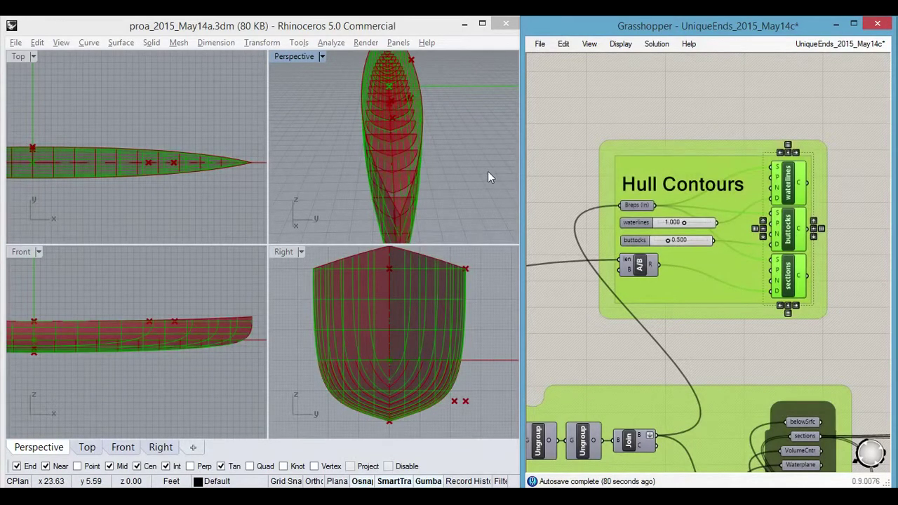
{"action": "right_click_drag", "start_coordinate": [469, 177], "coordinate": [476, 159]}
Step: Pan the canvas to the Pitch/Roll group and the top of the Hydrostatics section
{"action": "right_click_drag", "start_coordinate": [583, 336], "coordinate": [726, 214]}
{"action": "scroll", "coordinate": [666, 210], "scroll_direction": "down", "scroll_amount": 1}
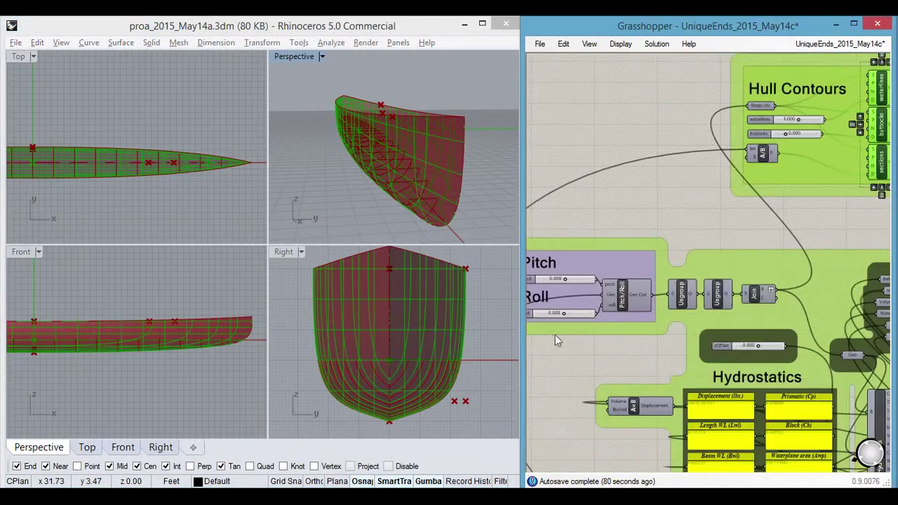
{"action": "right_click_drag", "start_coordinate": [554, 336], "coordinate": [655, 296]}
{"action": "scroll", "coordinate": [660, 276], "scroll_direction": "up", "scroll_amount": 2}
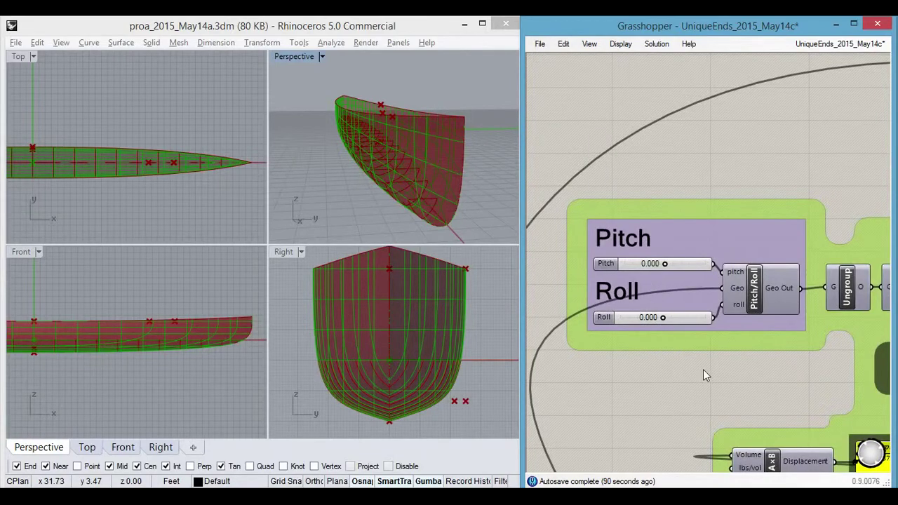
{"action": "right_click_drag", "start_coordinate": [762, 383], "coordinate": [639, 199]}
Step: Frame the Hydrostatics readouts (displacement 18619.19 lbs, waterline length 67.01), then zoom back out
{"action": "right_click_drag", "start_coordinate": [600, 397], "coordinate": [559, 317]}
{"action": "scroll", "coordinate": [665, 294], "scroll_direction": "up", "scroll_amount": 2}
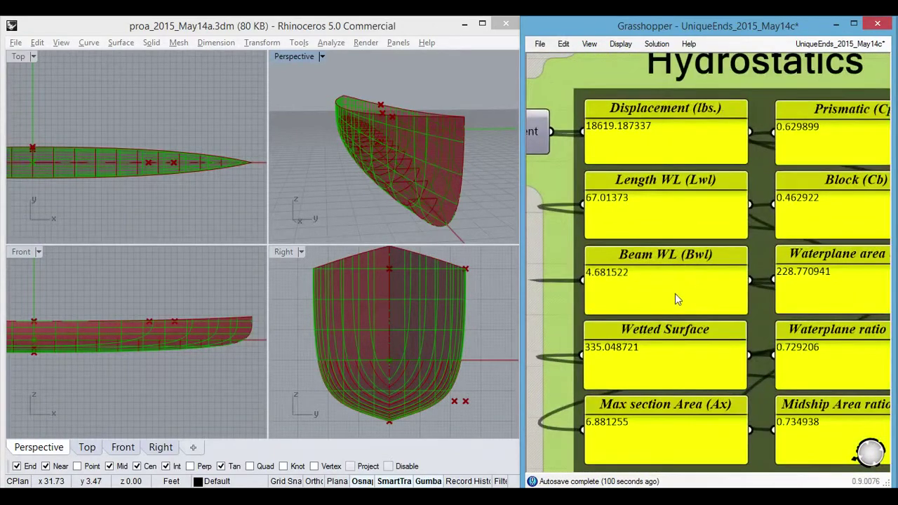
{"action": "right_click_drag", "start_coordinate": [707, 303], "coordinate": [660, 310]}
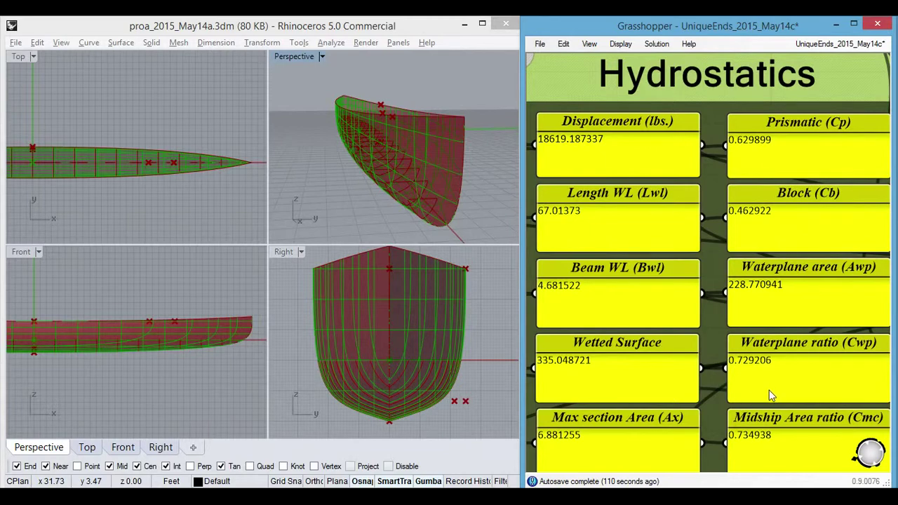
{"action": "mouse_move", "coordinate": [707, 390]}
{"action": "right_mouse_down"}
{"action": "mouse_move", "coordinate": [707, 339]}
{"action": "mouse_move", "coordinate": [707, 373]}
{"action": "right_mouse_up"}
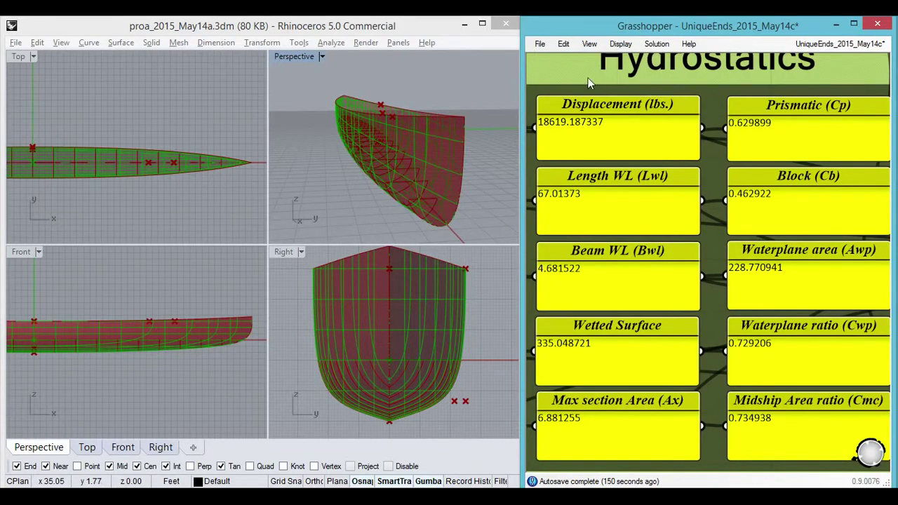
{"action": "scroll", "coordinate": [587, 77], "scroll_direction": "down", "scroll_amount": 8}
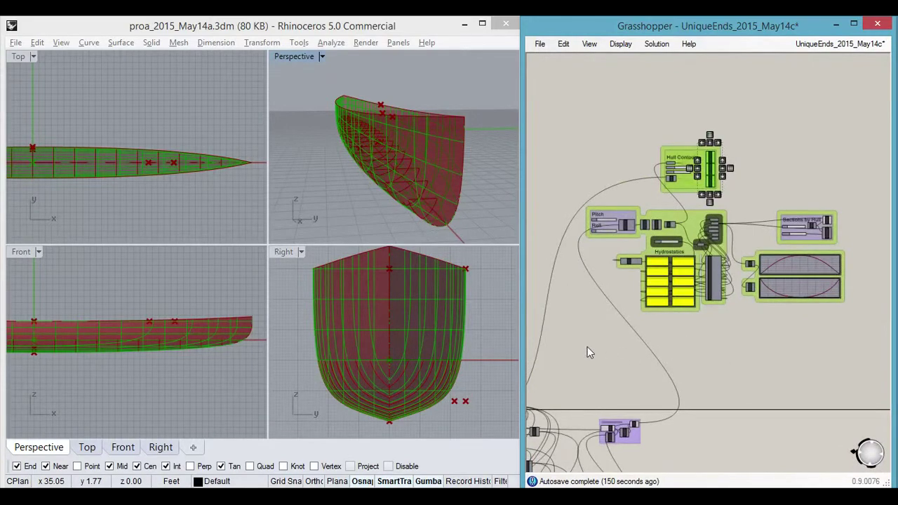
Step: Enable preview of the Deck component in the Full Deck surface group
{"action": "right_click_drag", "start_coordinate": [587, 342], "coordinate": [643, 101]}
{"action": "right_click_drag", "start_coordinate": [755, 266], "coordinate": [719, 162]}
{"action": "scroll", "coordinate": [684, 270], "scroll_direction": "up", "scroll_amount": 5}
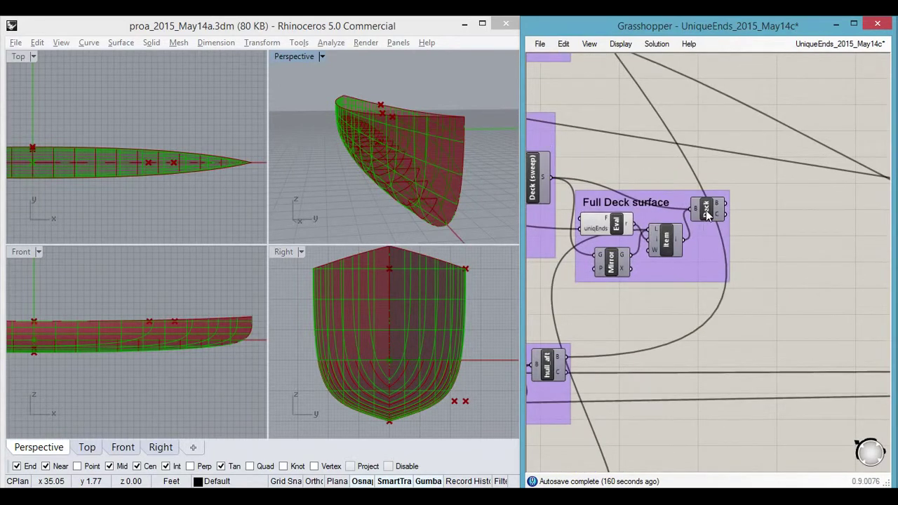
{"action": "left_click", "coordinate": [706, 212]}
{"action": "middle_click", "coordinate": [790, 251]}
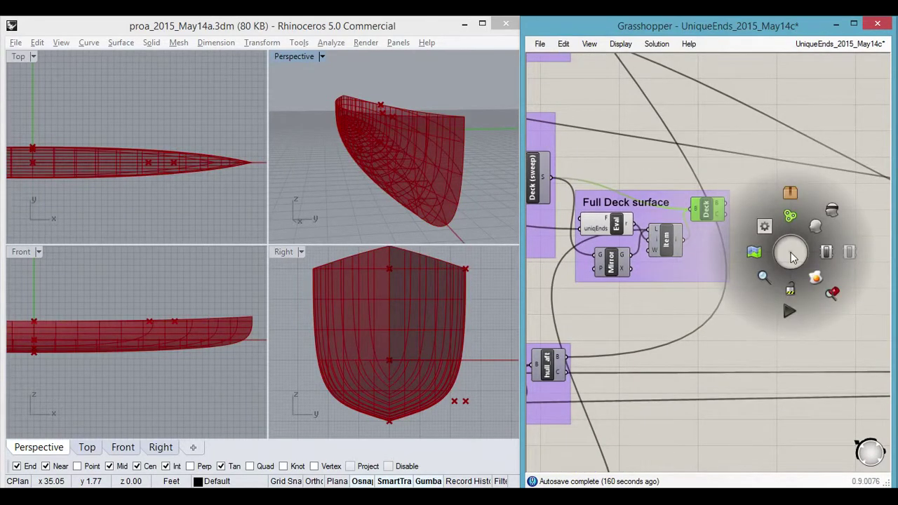
{"action": "left_click", "coordinate": [815, 226]}
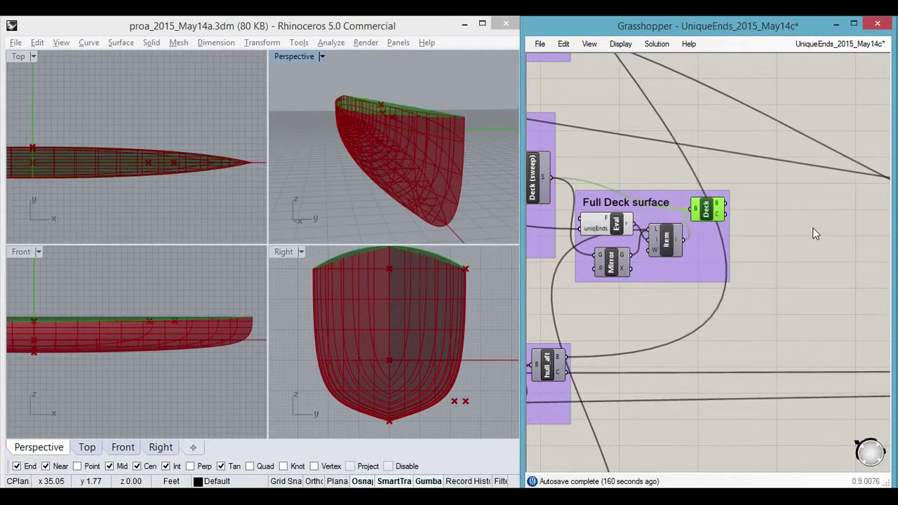
{"action": "mouse_move", "coordinate": [336, 193]}
{"action": "right_mouse_down"}
{"action": "mouse_move", "coordinate": [369, 198]}
{"action": "mouse_move", "coordinate": [345, 197]}
{"action": "right_mouse_up"}
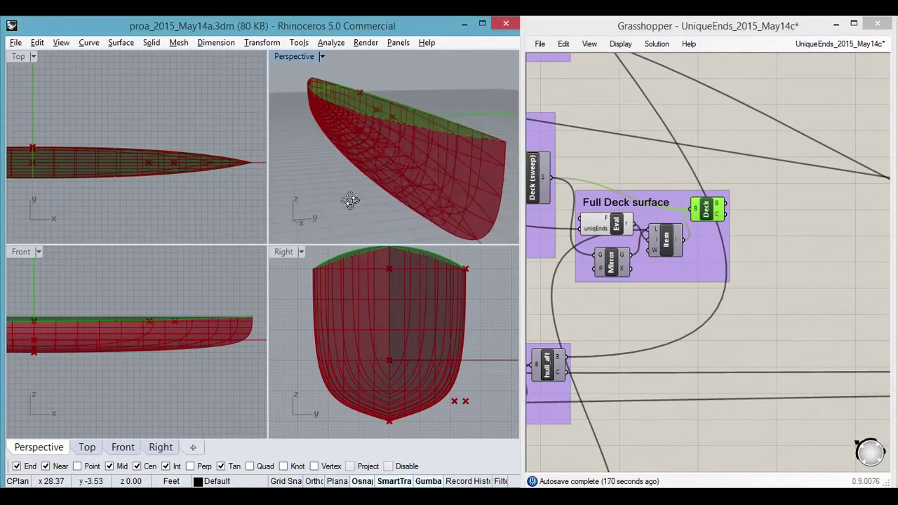
Step: Select the Full Hull surface component and bake it into the Rhino model
{"action": "left_click", "coordinate": [768, 305]}
{"action": "scroll", "coordinate": [774, 301], "scroll_direction": "down", "scroll_amount": 4}
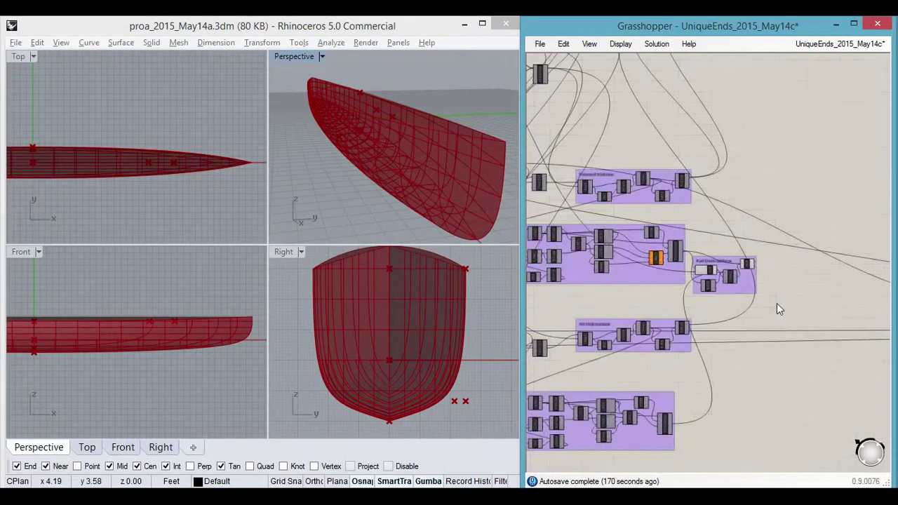
{"action": "left_click", "coordinate": [748, 267]}
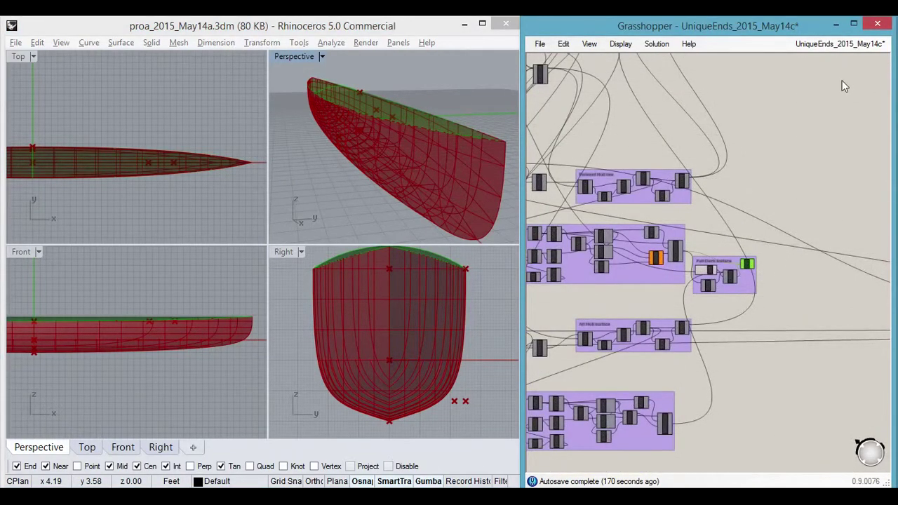
{"action": "right_click_drag", "start_coordinate": [765, 128], "coordinate": [825, 239]}
{"action": "left_click", "coordinate": [778, 141]}
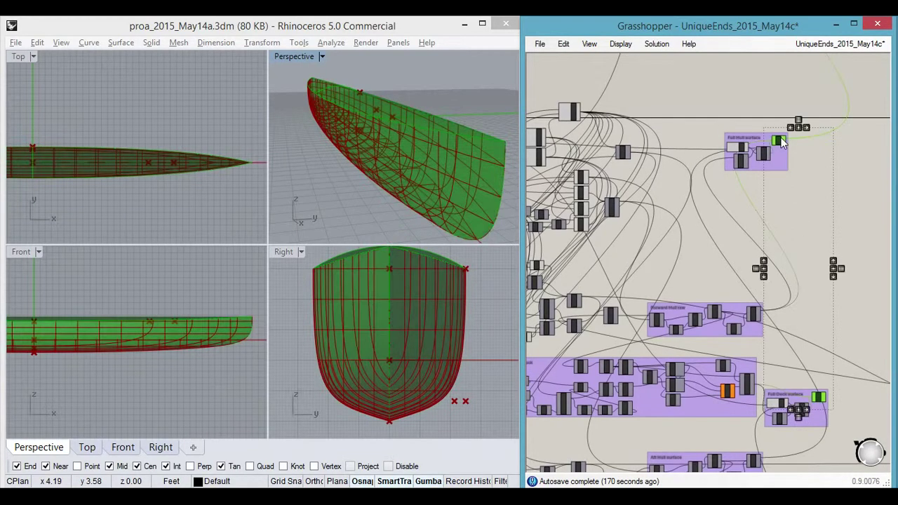
{"action": "middle_click", "coordinate": [709, 97]}
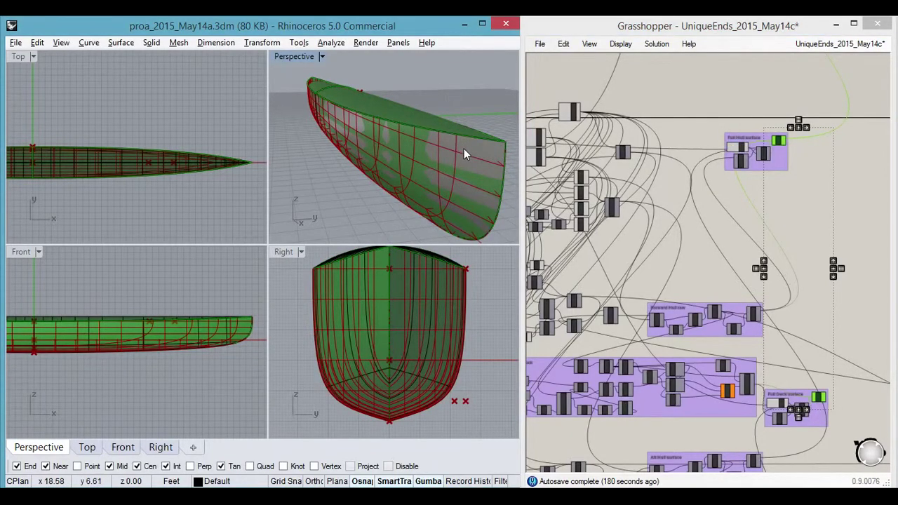
Step: Slide the baked hull sideways along Y with the gumball's green arrow
{"action": "left_click", "coordinate": [447, 198]}
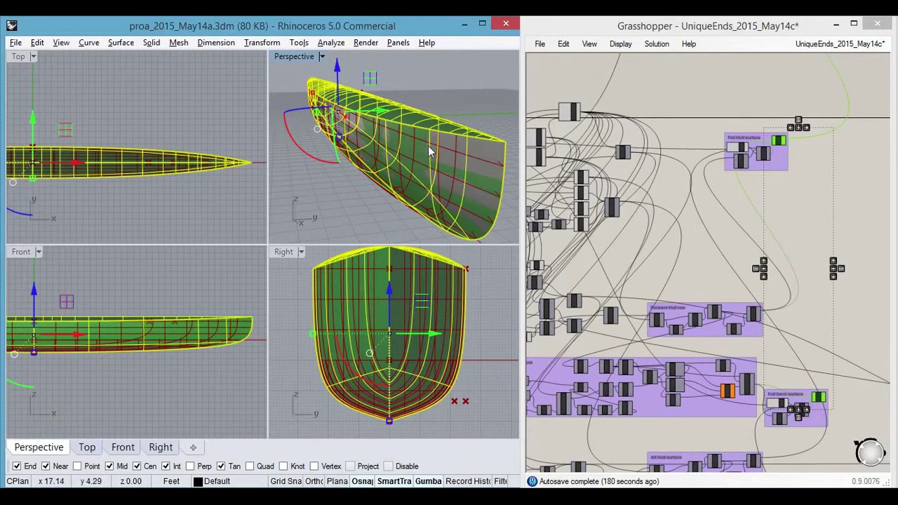
{"action": "scroll", "coordinate": [435, 150], "scroll_direction": "down", "scroll_amount": 2}
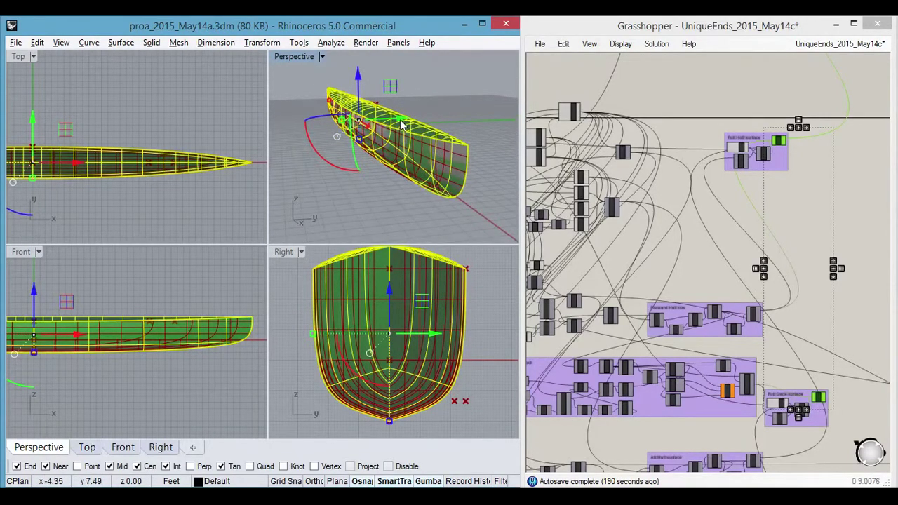
{"action": "left_click_drag", "start_coordinate": [401, 120], "coordinate": [333, 132]}
{"action": "left_click", "coordinate": [361, 195]}
Step: Orbit around both hulls, reselecting the grey hull, to check it from the side
{"action": "right_click_drag", "start_coordinate": [365, 198], "coordinate": [377, 136]}
{"action": "scroll", "coordinate": [441, 144], "scroll_direction": "down", "scroll_amount": 5}
{"action": "left_click", "coordinate": [377, 136]}
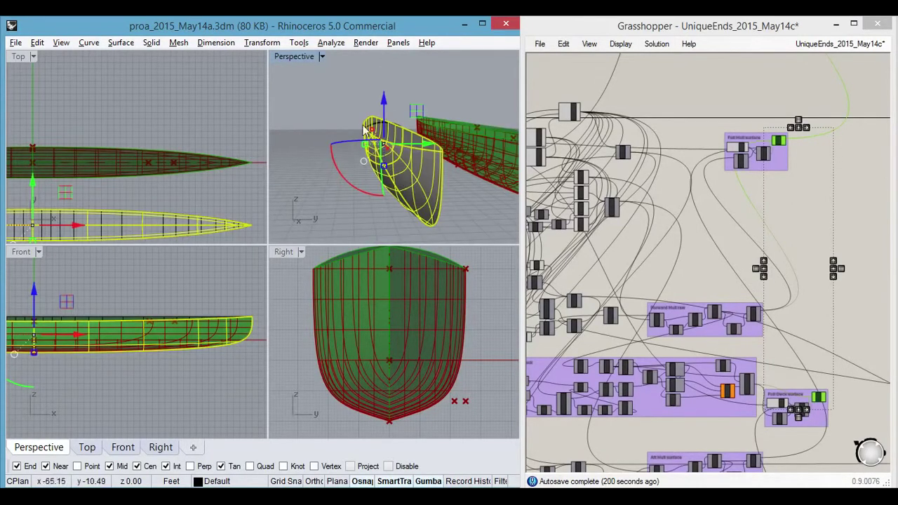
{"action": "left_click", "coordinate": [340, 88]}
{"action": "left_click", "coordinate": [398, 133]}
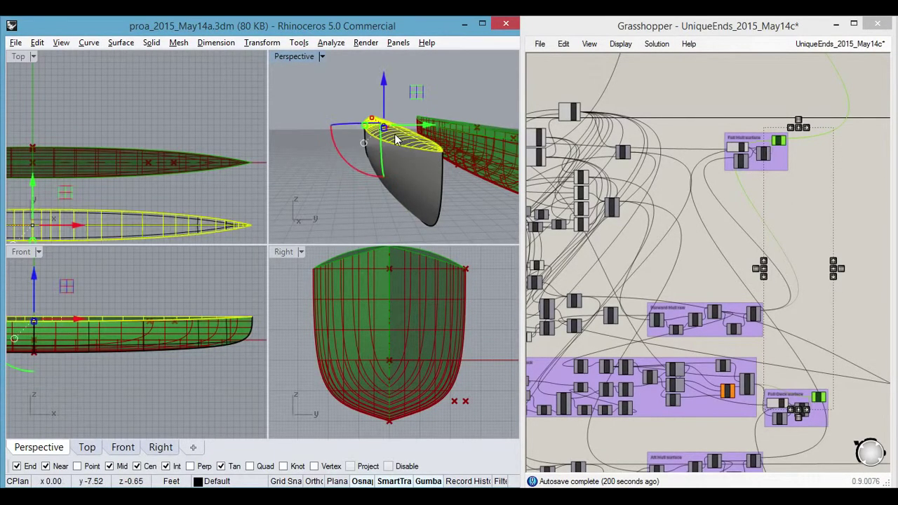
{"action": "left_click", "coordinate": [345, 192]}
{"action": "left_click", "coordinate": [395, 169]}
{"action": "right_click_drag", "start_coordinate": [339, 200], "coordinate": [411, 220]}
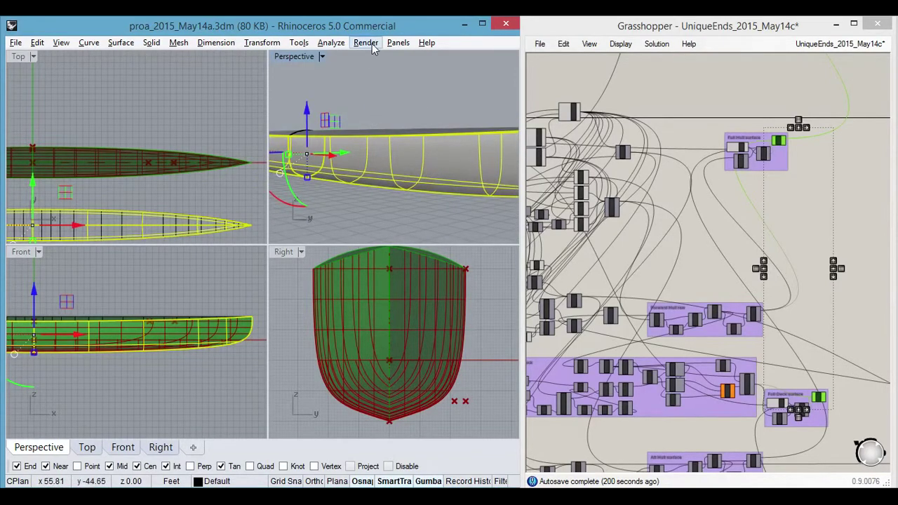
Step: Apply Gaussian curvature analysis to the grey hull and auto-range it to ±0.0019496525
{"action": "left_click", "coordinate": [325, 44]}
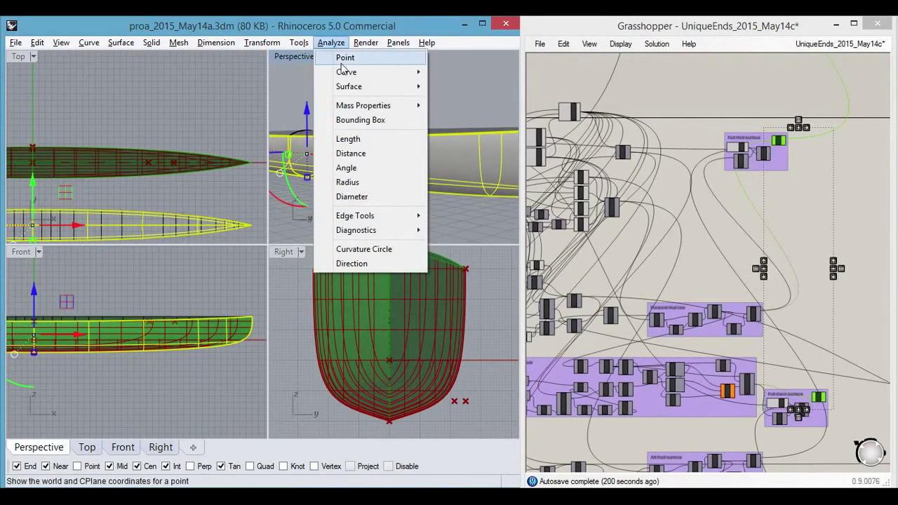
{"action": "mouse_move", "coordinate": [349, 73]}
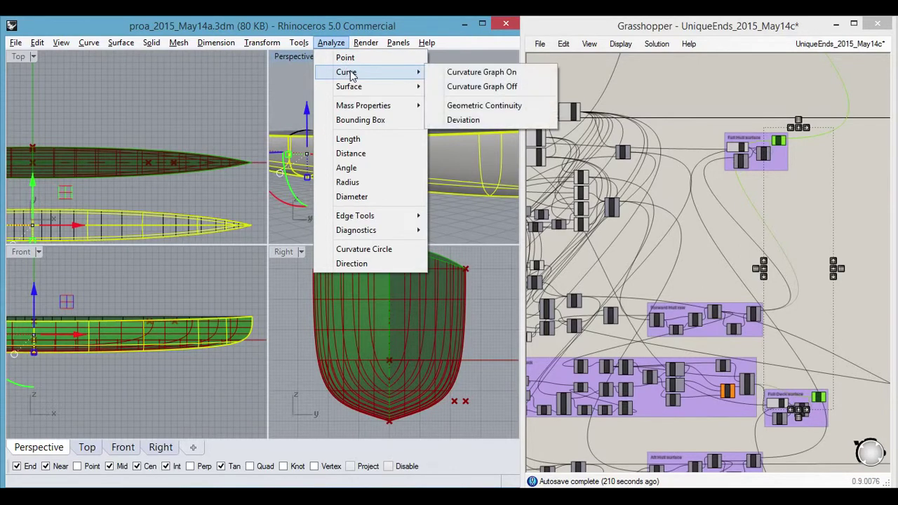
{"action": "mouse_move", "coordinate": [361, 89]}
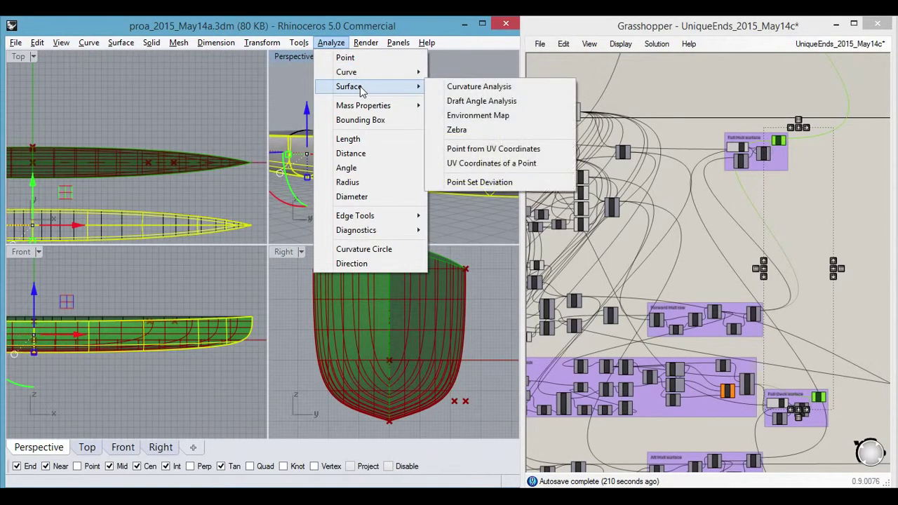
{"action": "left_click", "coordinate": [462, 88]}
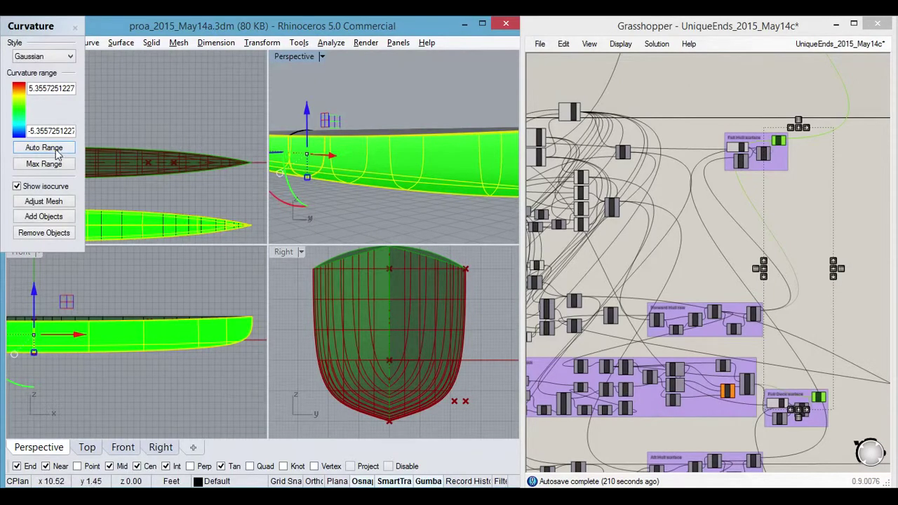
{"action": "left_click", "coordinate": [55, 150]}
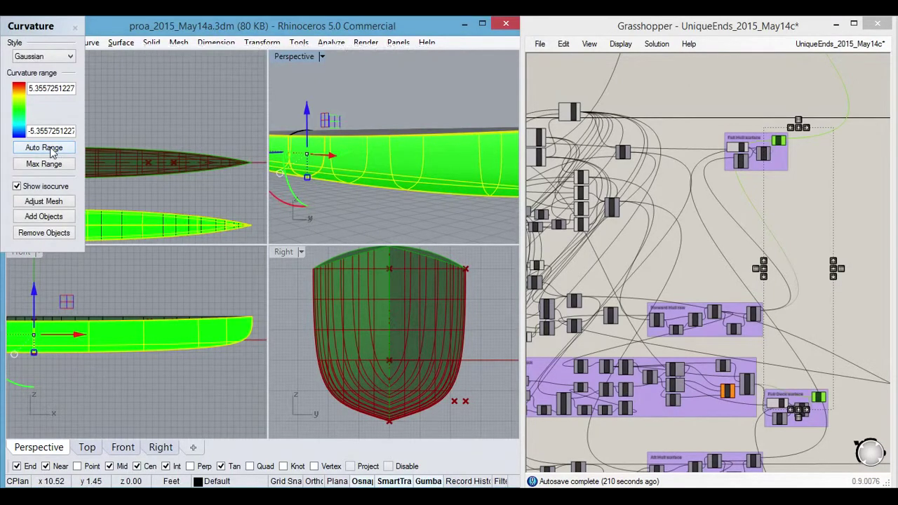
{"action": "left_click", "coordinate": [416, 104]}
Step: Orbit the Perspective view to inspect the curvature colours on both hulls
{"action": "scroll", "coordinate": [406, 115], "scroll_direction": "down", "scroll_amount": 3}
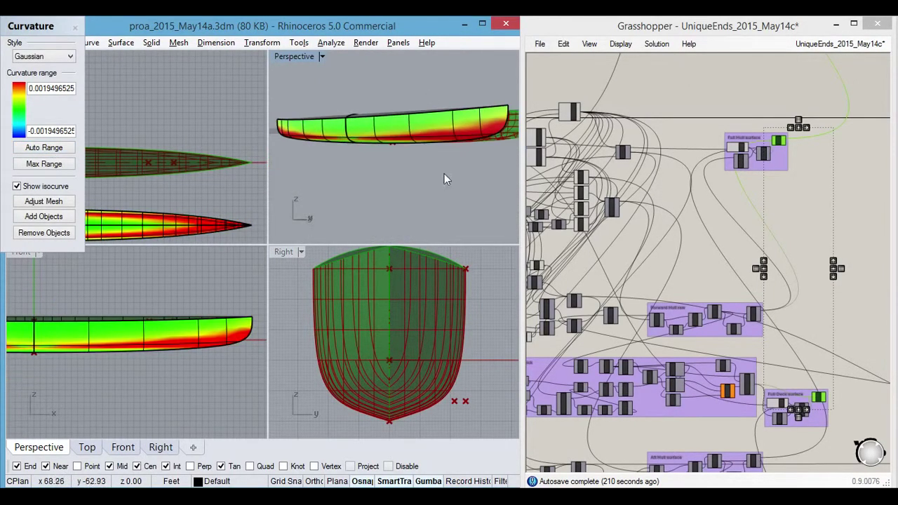
{"action": "right_click_drag", "start_coordinate": [448, 196], "coordinate": [324, 134]}
{"action": "mouse_move", "coordinate": [433, 162]}
{"action": "right_mouse_down"}
{"action": "mouse_move", "coordinate": [372, 160]}
{"action": "mouse_move", "coordinate": [421, 152]}
{"action": "right_mouse_up"}
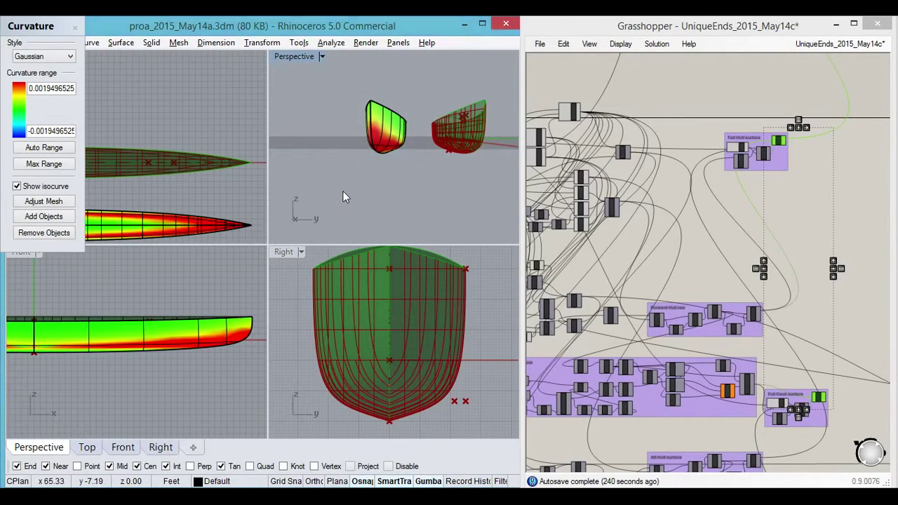
{"action": "right_click_drag", "start_coordinate": [361, 186], "coordinate": [381, 190]}
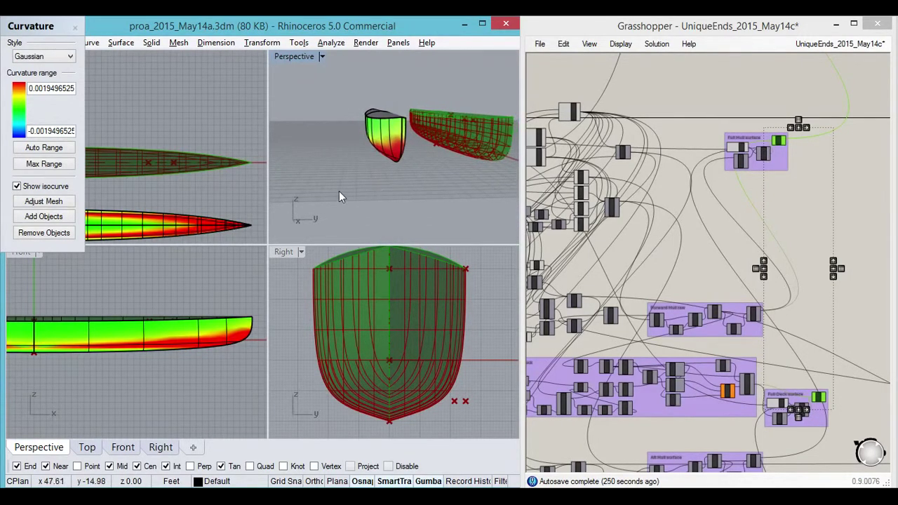
Step: Load the UniqueEnds_2015_May14b definition from Grasshopper's recent files
{"action": "left_click", "coordinate": [566, 29]}
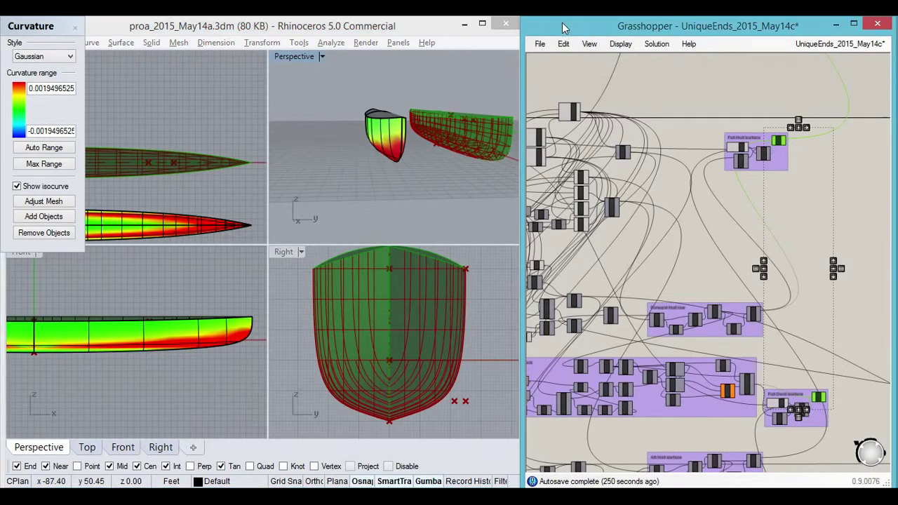
{"action": "left_click", "coordinate": [546, 45]}
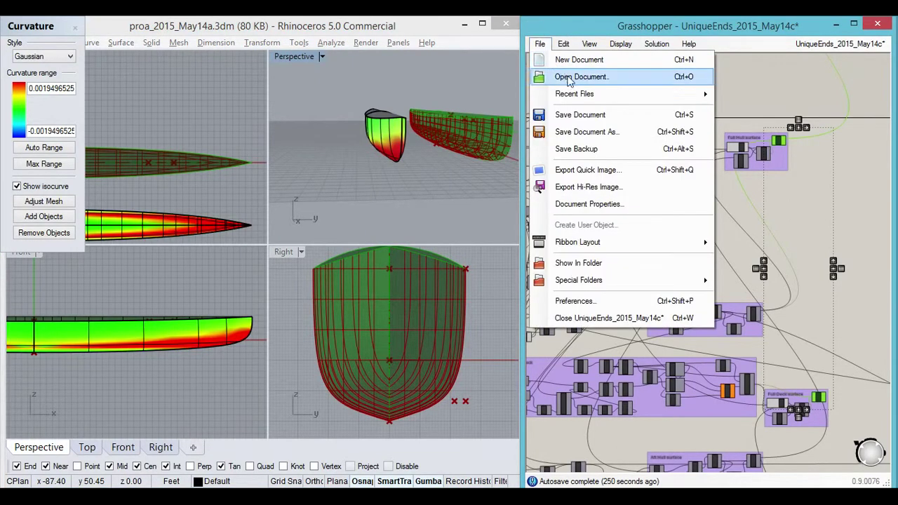
{"action": "mouse_move", "coordinate": [578, 95]}
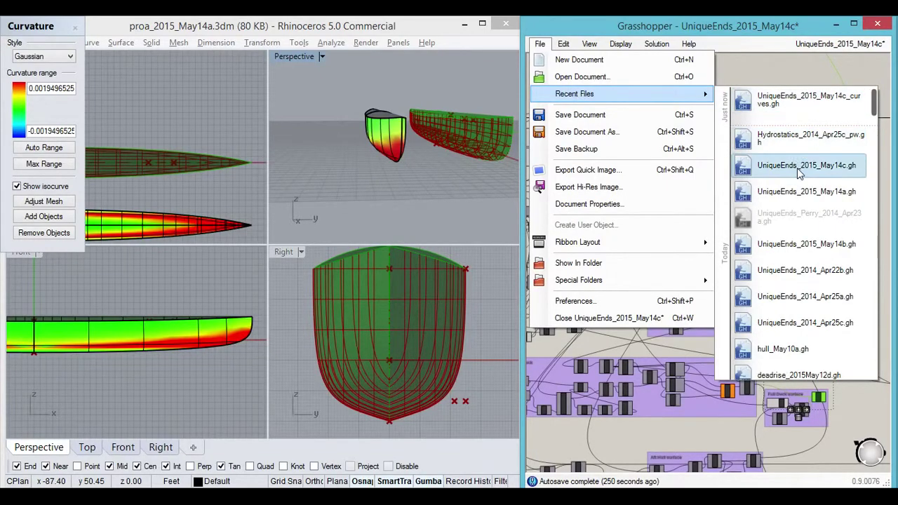
{"action": "left_click", "coordinate": [796, 245]}
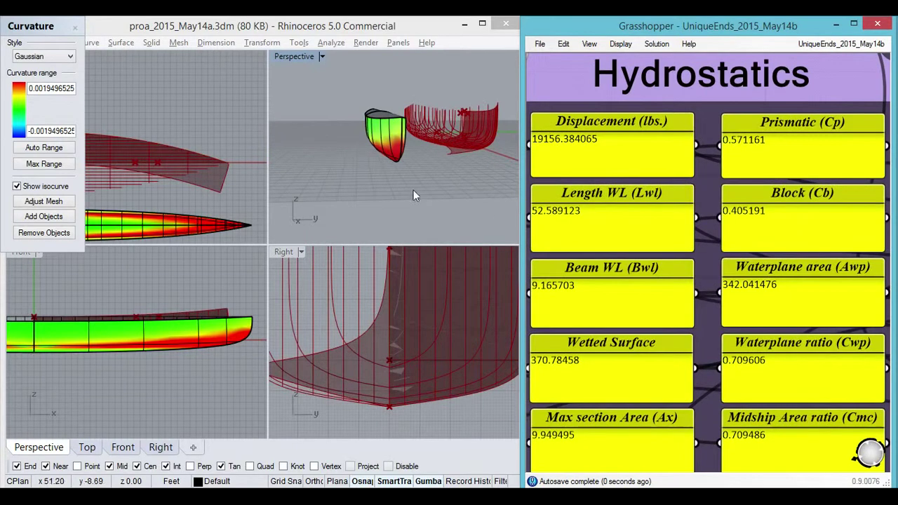
Step: Orbit the Perspective view and select the hull to see it lying horizontal and end-on
{"action": "right_click_drag", "start_coordinate": [344, 176], "coordinate": [344, 206]}
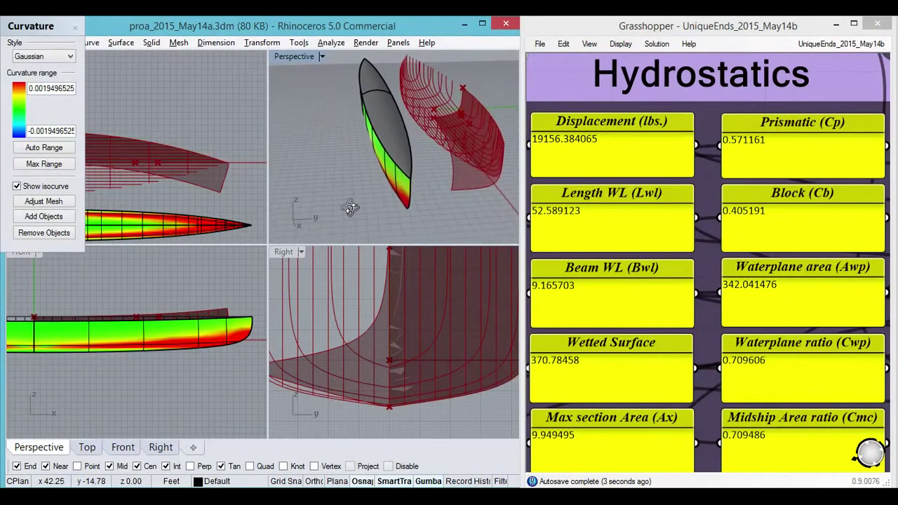
{"action": "left_click", "coordinate": [388, 117]}
{"action": "left_click", "coordinate": [430, 175]}
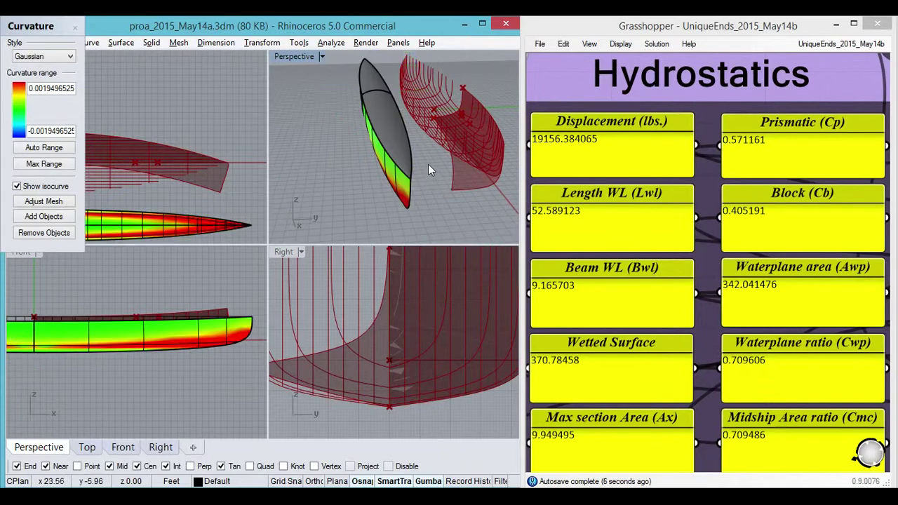
{"action": "left_click", "coordinate": [384, 185]}
{"action": "left_click", "coordinate": [339, 184]}
{"action": "right_click_drag", "start_coordinate": [340, 191], "coordinate": [297, 172]}
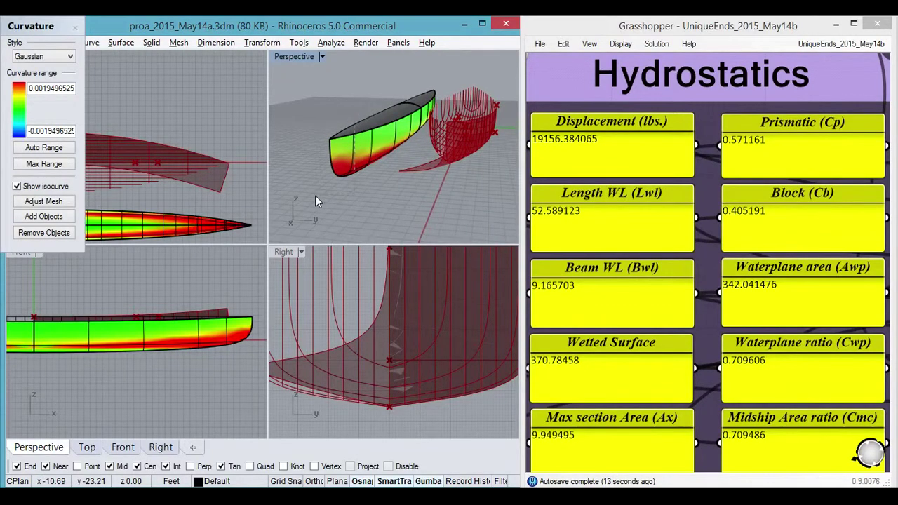
{"action": "left_click", "coordinate": [315, 192]}
{"action": "right_click_drag", "start_coordinate": [339, 199], "coordinate": [372, 218]}
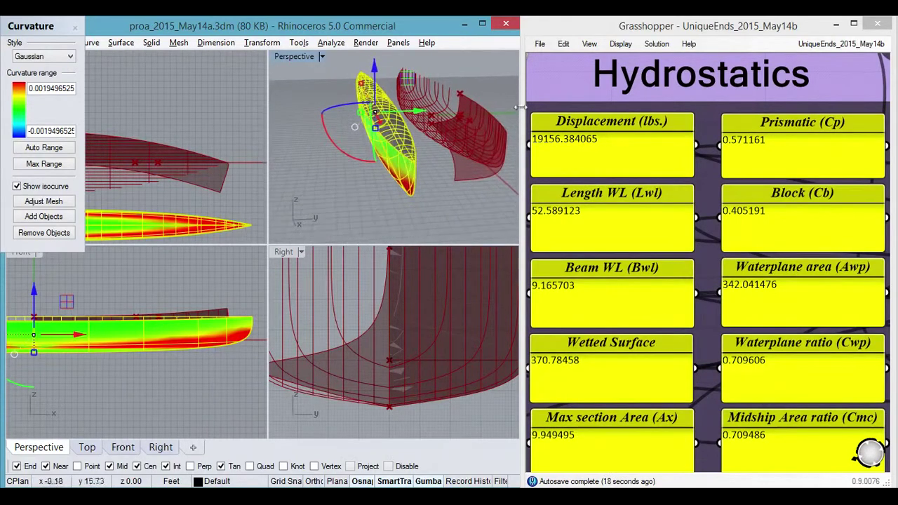
Step: Pan and zoom the Right viewport to frame the whole hull section, then orbit to both hulls
{"action": "left_click", "coordinate": [595, 30]}
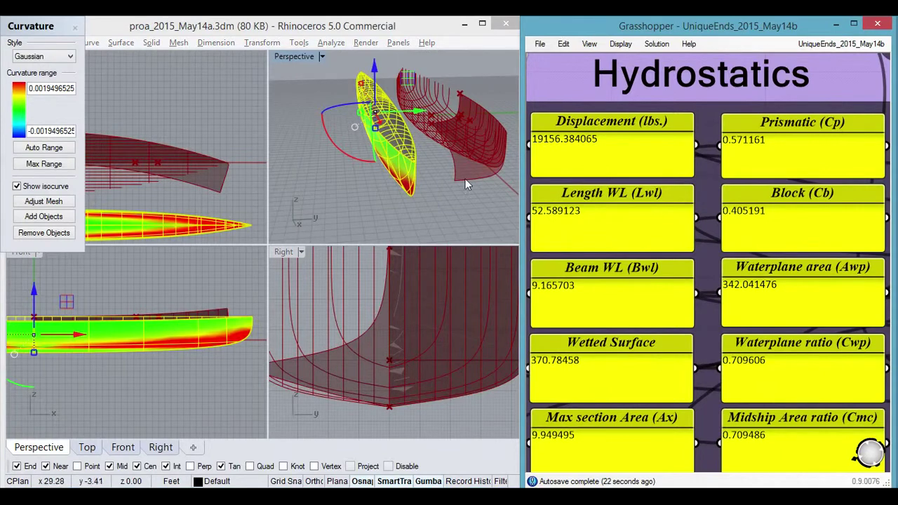
{"action": "right_click_drag", "start_coordinate": [469, 191], "coordinate": [439, 175]}
{"action": "left_click", "coordinate": [429, 422]}
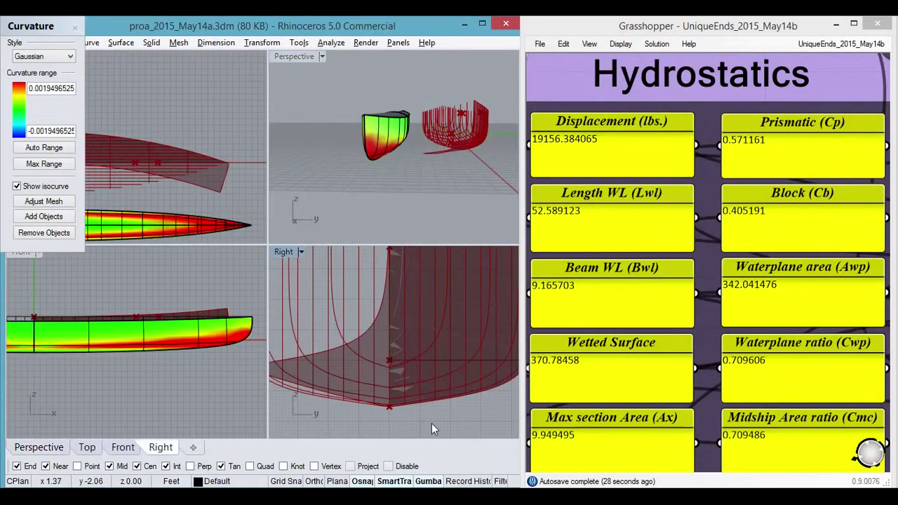
{"action": "scroll", "coordinate": [431, 423], "scroll_direction": "down", "scroll_amount": 5}
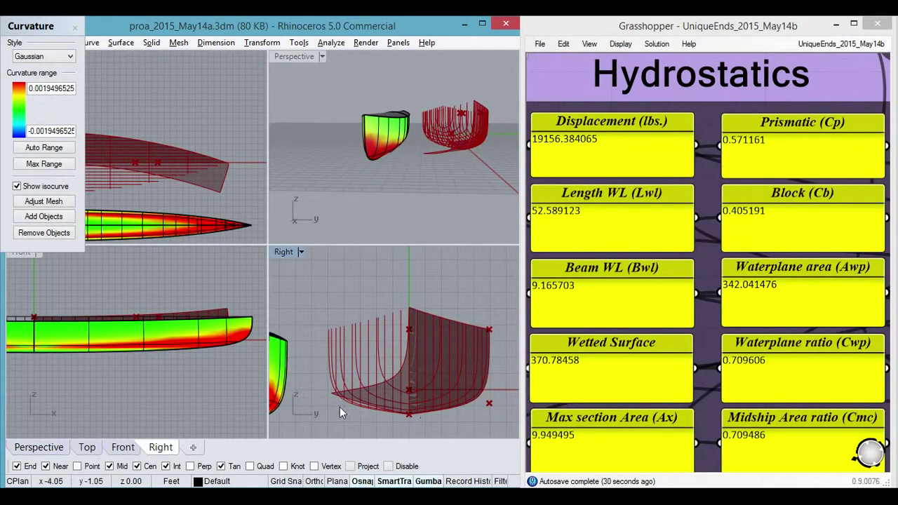
{"action": "right_click_drag", "start_coordinate": [322, 407], "coordinate": [359, 364]}
{"action": "scroll", "coordinate": [352, 402], "scroll_direction": "down", "scroll_amount": 2}
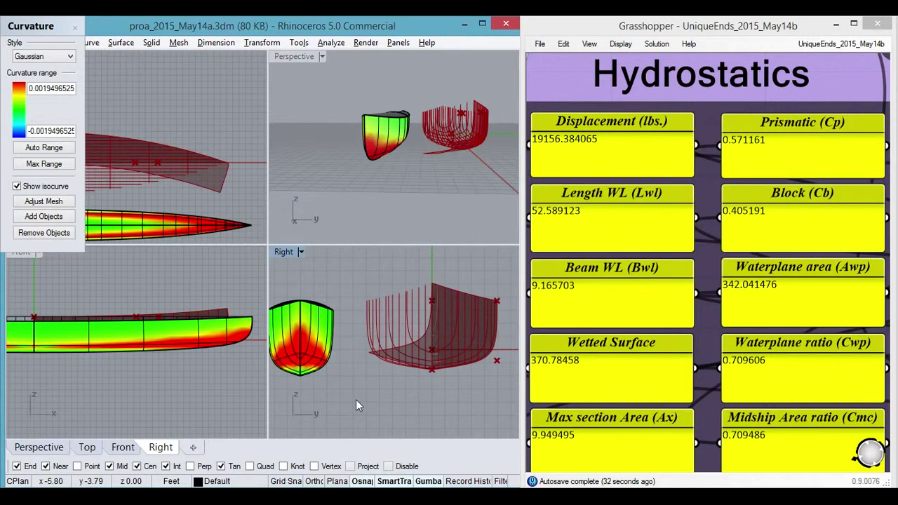
{"action": "scroll", "coordinate": [355, 407], "scroll_direction": "down", "scroll_amount": 2}
{"action": "right_click_drag", "start_coordinate": [356, 405], "coordinate": [363, 388]}
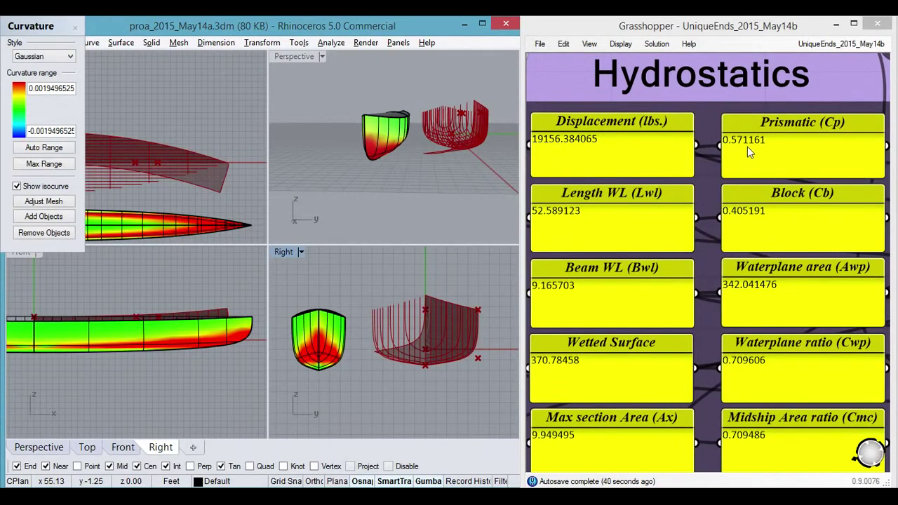
{"action": "right_click_drag", "start_coordinate": [393, 188], "coordinate": [407, 224]}
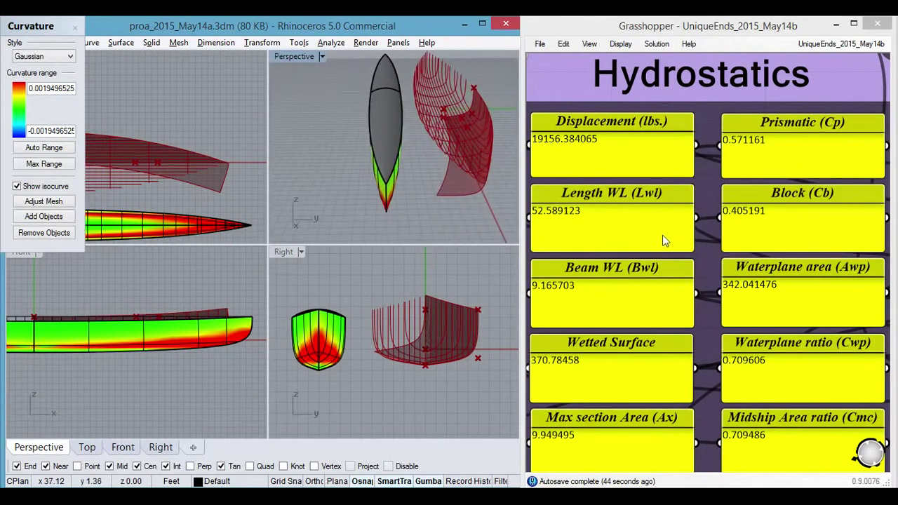
Step: Pan and zoom the Grasshopper canvas to the Unique Ends (optional) group
{"action": "scroll", "coordinate": [632, 176], "scroll_direction": "down", "scroll_amount": 5}
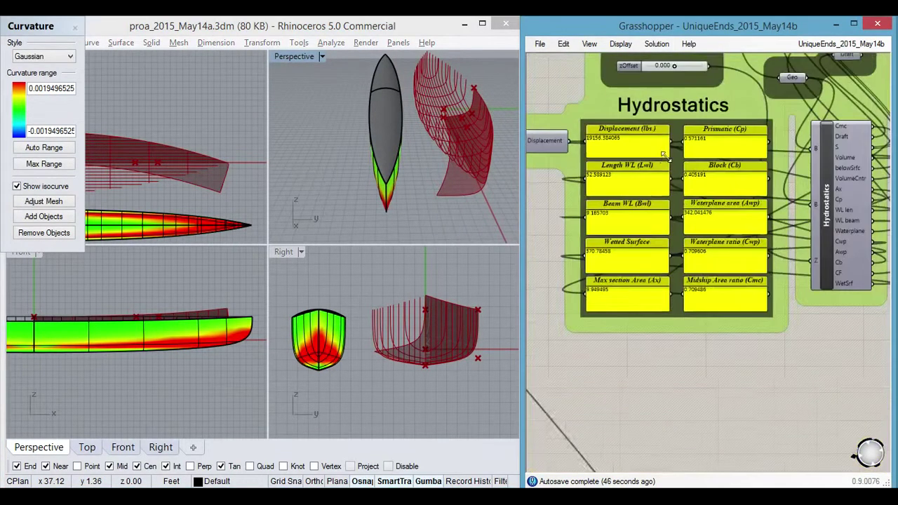
{"action": "right_click_drag", "start_coordinate": [641, 323], "coordinate": [738, 418]}
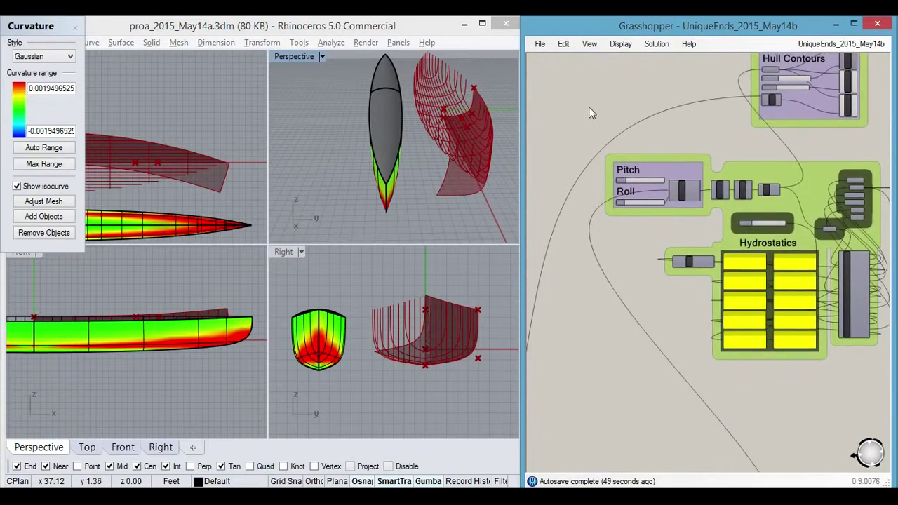
{"action": "scroll", "coordinate": [617, 369], "scroll_direction": "down", "scroll_amount": 5}
{"action": "scroll", "coordinate": [692, 80], "scroll_direction": "up", "scroll_amount": 5}
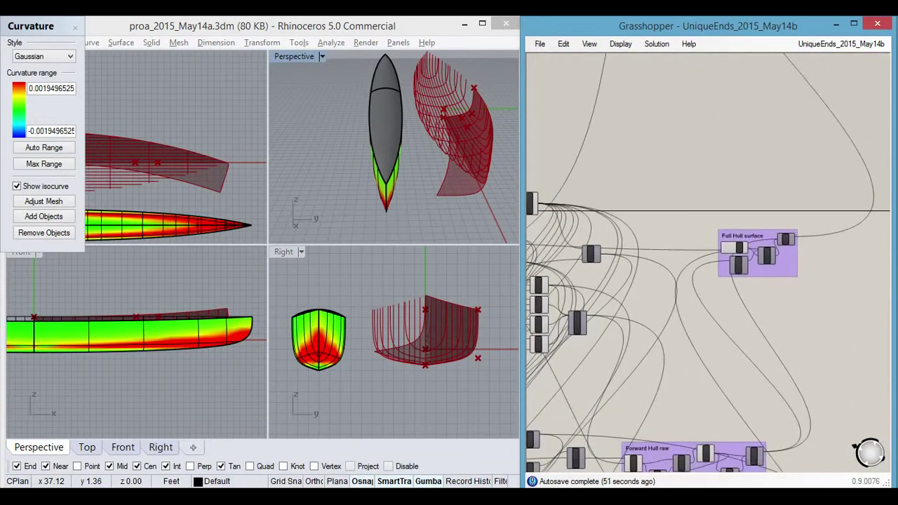
{"action": "right_click_drag", "start_coordinate": [643, 194], "coordinate": [703, 197]}
{"action": "scroll", "coordinate": [655, 235], "scroll_direction": "up", "scroll_amount": 3}
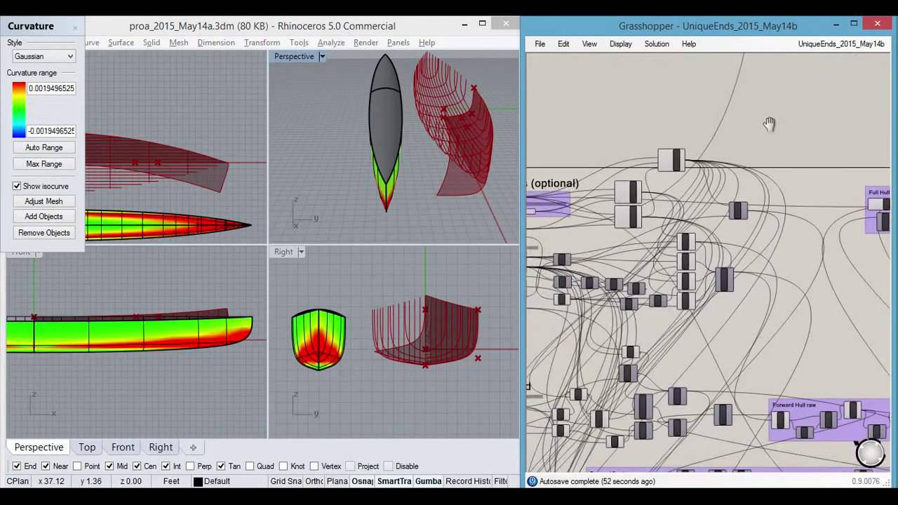
{"action": "scroll", "coordinate": [594, 226], "scroll_direction": "up", "scroll_amount": 5}
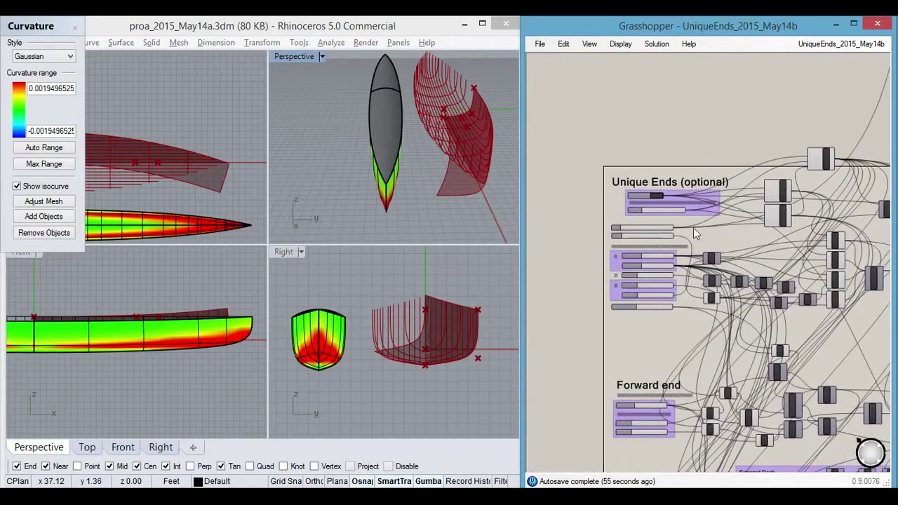
{"action": "scroll", "coordinate": [664, 204], "scroll_direction": "up", "scroll_amount": 1}
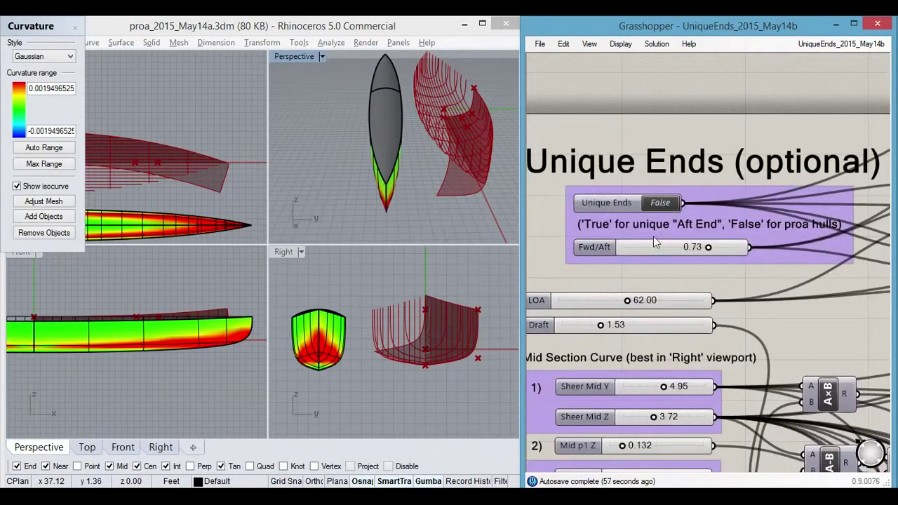
{"action": "right_click_drag", "start_coordinate": [614, 274], "coordinate": [635, 271]}
{"action": "right_click_drag", "start_coordinate": [440, 195], "coordinate": [484, 186]}
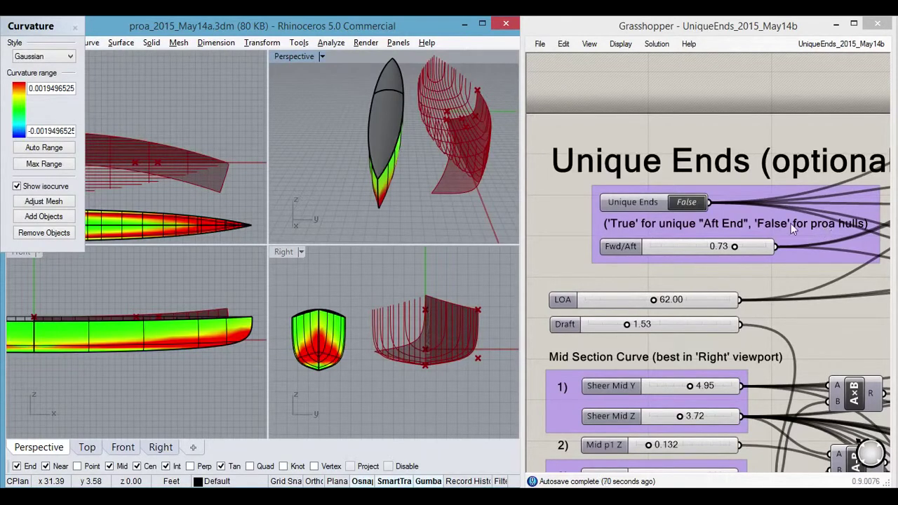
Step: Set the Unique Ends Boolean Toggle back to True after a brief False test
{"action": "left_click", "coordinate": [686, 201]}
{"action": "double_click", "coordinate": [686, 202]}
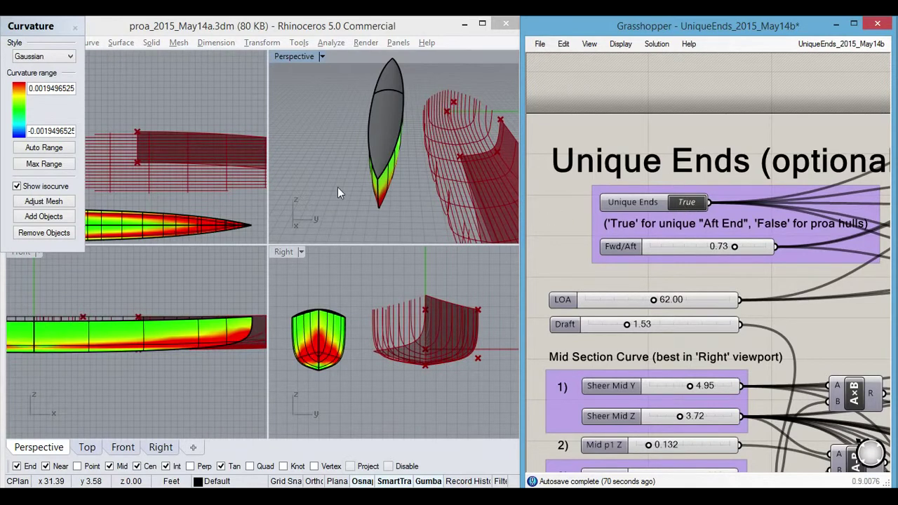
{"action": "double_click", "coordinate": [652, 204]}
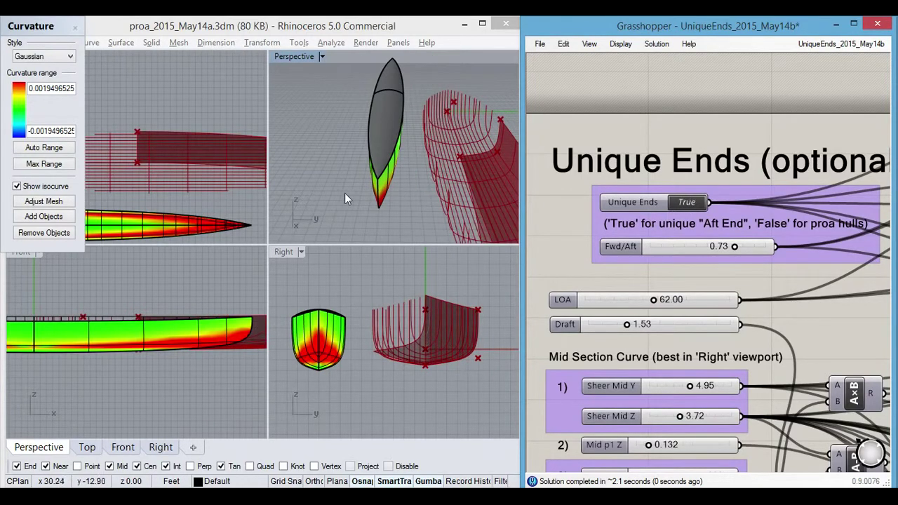
{"action": "right_click_drag", "start_coordinate": [340, 193], "coordinate": [382, 184]}
Step: Review the Forward end sliders, then centre the Aft end group on the canvas
{"action": "scroll", "coordinate": [566, 248], "scroll_direction": "down", "scroll_amount": 5}
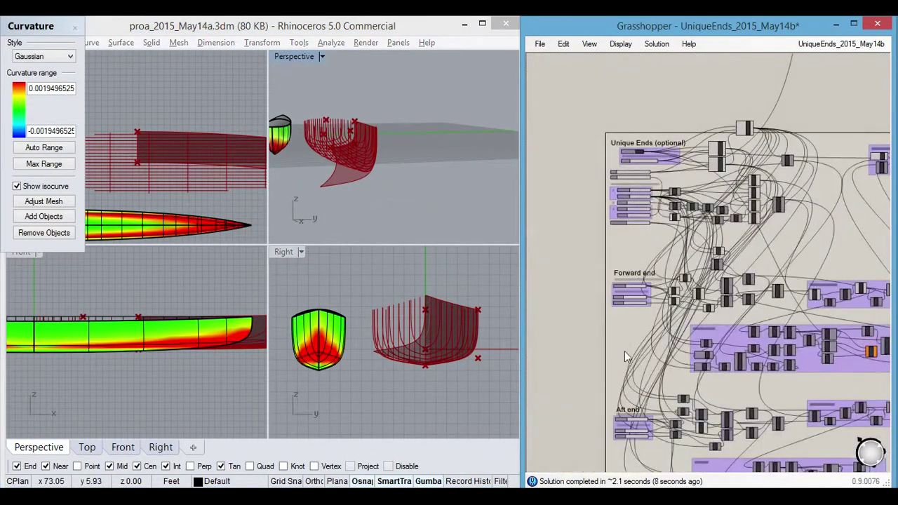
{"action": "right_click_drag", "start_coordinate": [622, 345], "coordinate": [625, 219]}
{"action": "scroll", "coordinate": [674, 176], "scroll_direction": "up", "scroll_amount": 5}
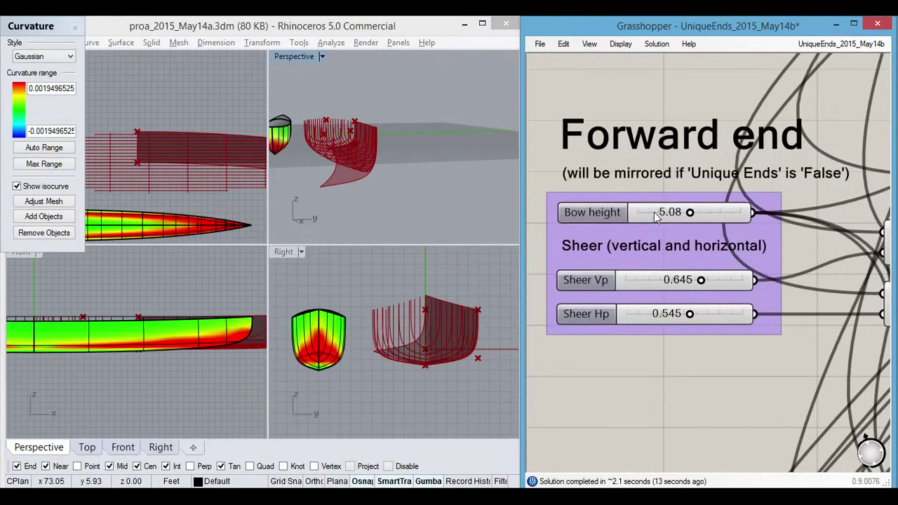
{"action": "scroll", "coordinate": [638, 184], "scroll_direction": "down", "scroll_amount": 2}
{"action": "right_click_drag", "start_coordinate": [636, 317], "coordinate": [624, 58]}
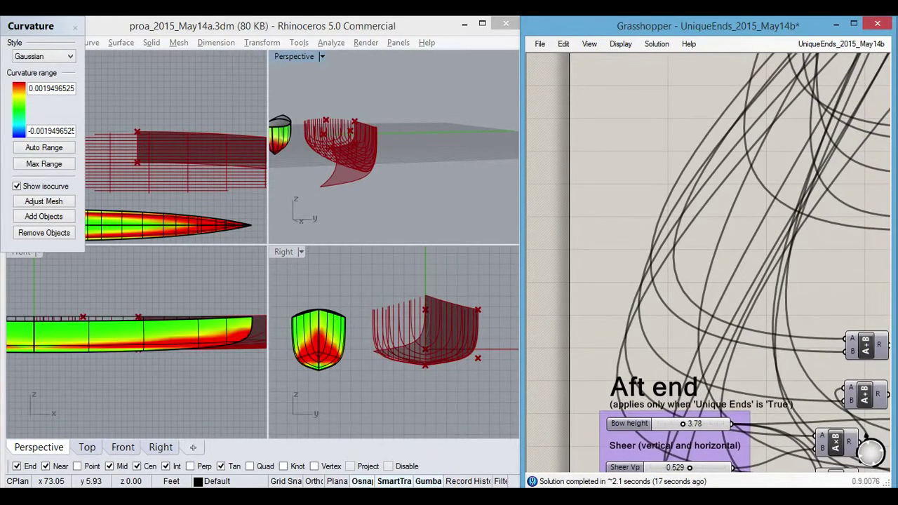
{"action": "right_click_drag", "start_coordinate": [588, 300], "coordinate": [590, 98]}
{"action": "scroll", "coordinate": [628, 265], "scroll_direction": "up", "scroll_amount": 2}
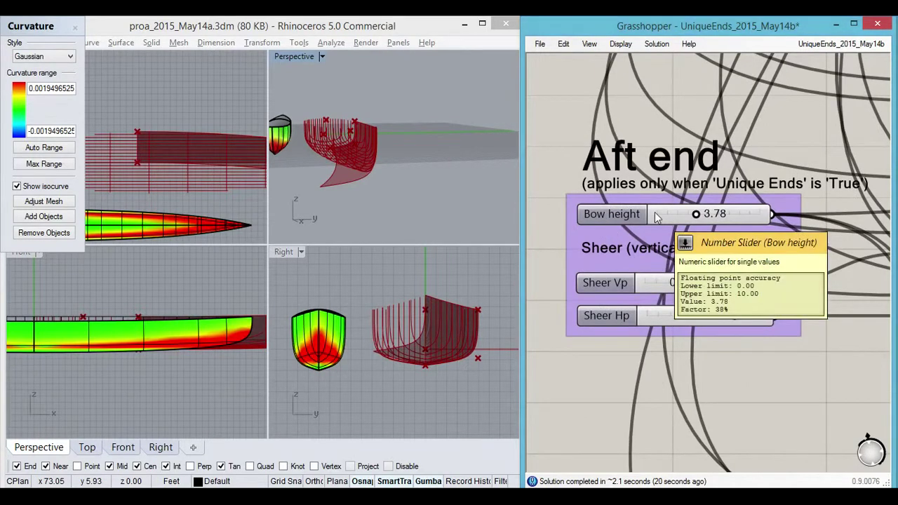
Step: Orbit and zoom the Perspective view to examine the hull's reshaped aft end
{"action": "right_click_drag", "start_coordinate": [441, 214], "coordinate": [414, 212]}
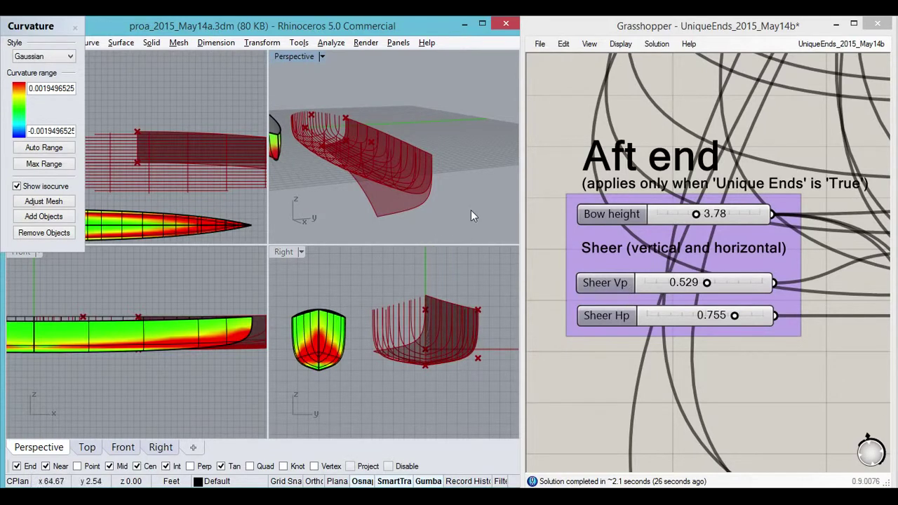
{"action": "mouse_move", "coordinate": [381, 123]}
{"action": "right_mouse_down"}
{"action": "mouse_move", "coordinate": [370, 110]}
{"action": "mouse_move", "coordinate": [375, 120]}
{"action": "right_mouse_up"}
{"action": "right_click_drag", "start_coordinate": [405, 187], "coordinate": [427, 171]}
{"action": "scroll", "coordinate": [308, 128], "scroll_direction": "up", "scroll_amount": 8}
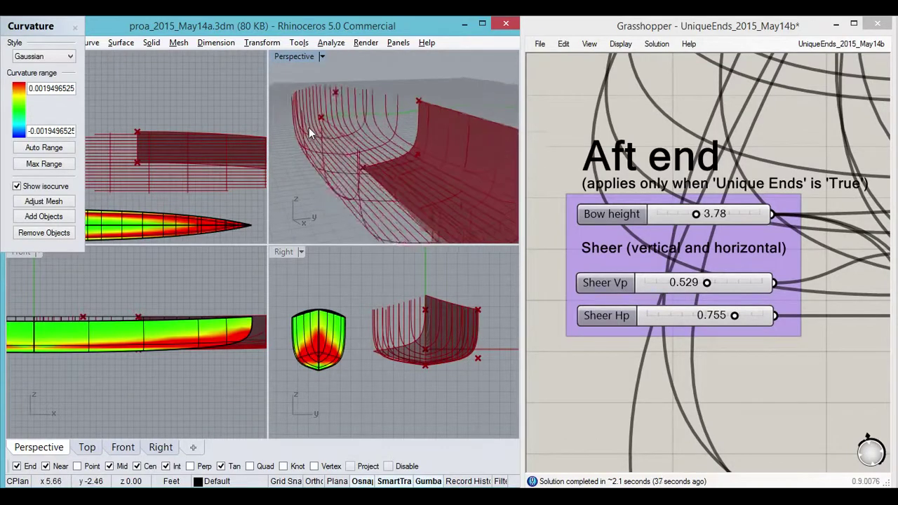
{"action": "right_click_drag", "start_coordinate": [451, 155], "coordinate": [421, 243]}
Step: Zoom out to the whole definition and centre the yellow Hydrostatics panels
{"action": "scroll", "coordinate": [748, 415], "scroll_direction": "down", "scroll_amount": 6}
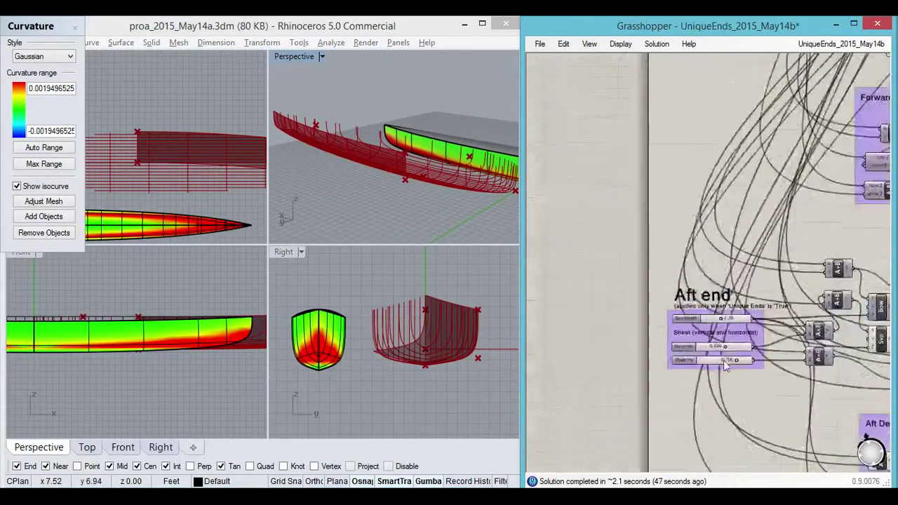
{"action": "right_click_drag", "start_coordinate": [872, 316], "coordinate": [785, 298]}
{"action": "scroll", "coordinate": [704, 290], "scroll_direction": "down", "scroll_amount": 3}
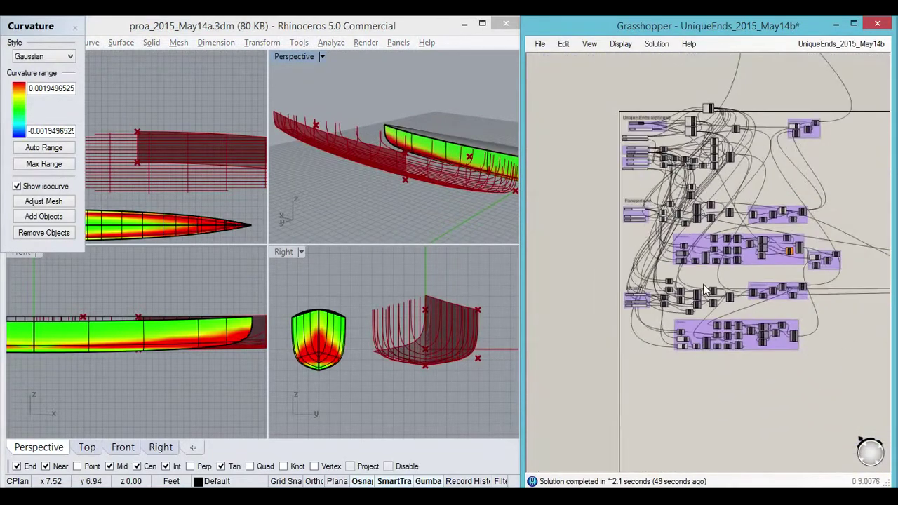
{"action": "scroll", "coordinate": [819, 166], "scroll_direction": "down", "scroll_amount": 1}
{"action": "right_click_drag", "start_coordinate": [819, 166], "coordinate": [760, 232]}
{"action": "right_click_drag", "start_coordinate": [830, 224], "coordinate": [767, 254]}
{"action": "scroll", "coordinate": [765, 255], "scroll_direction": "up", "scroll_amount": 5}
{"action": "left_click", "coordinate": [750, 275]}
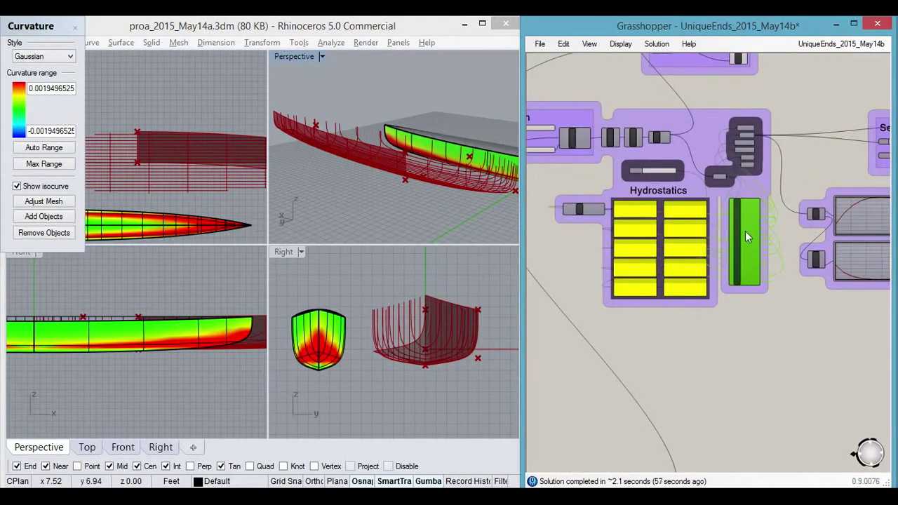
Step: Pan past the Forward Hull raw group until the Full Hull group is visible
{"action": "scroll", "coordinate": [766, 384], "scroll_direction": "down", "scroll_amount": 5}
{"action": "right_click_drag", "start_coordinate": [755, 396], "coordinate": [804, 149]}
{"action": "scroll", "coordinate": [694, 256], "scroll_direction": "up", "scroll_amount": 5}
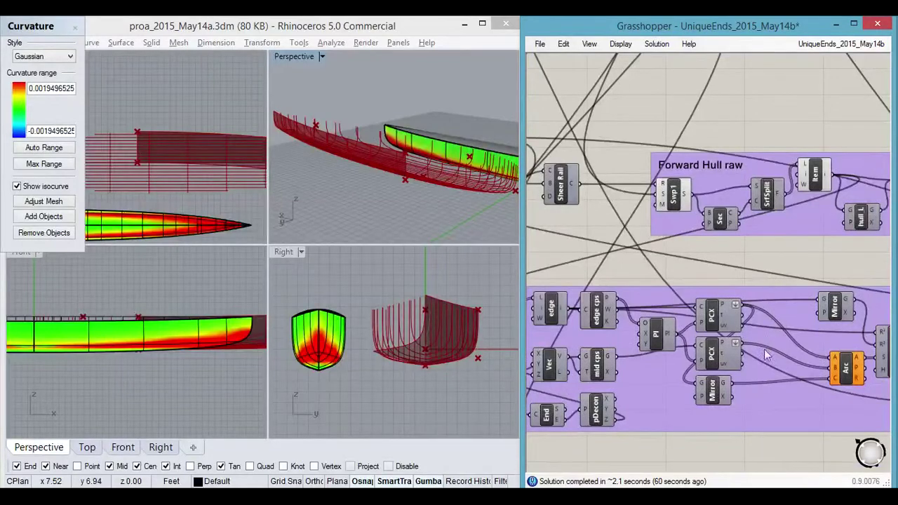
{"action": "mouse_move", "coordinate": [784, 270]}
{"action": "right_mouse_down"}
{"action": "mouse_move", "coordinate": [705, 292]}
{"action": "mouse_move", "coordinate": [712, 356]}
{"action": "right_mouse_up"}
{"action": "mouse_move", "coordinate": [728, 184]}
{"action": "right_mouse_down"}
{"action": "mouse_move", "coordinate": [718, 402]}
{"action": "mouse_move", "coordinate": [706, 267]}
{"action": "mouse_move", "coordinate": [796, 372]}
{"action": "right_mouse_up"}
{"action": "right_click_drag", "start_coordinate": [684, 308], "coordinate": [752, 327]}
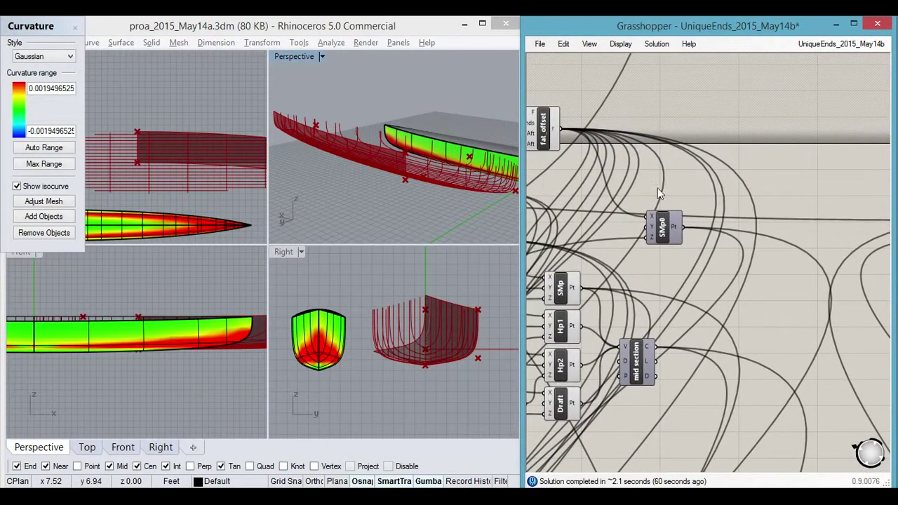
{"action": "scroll", "coordinate": [738, 226], "scroll_direction": "down", "scroll_amount": 4}
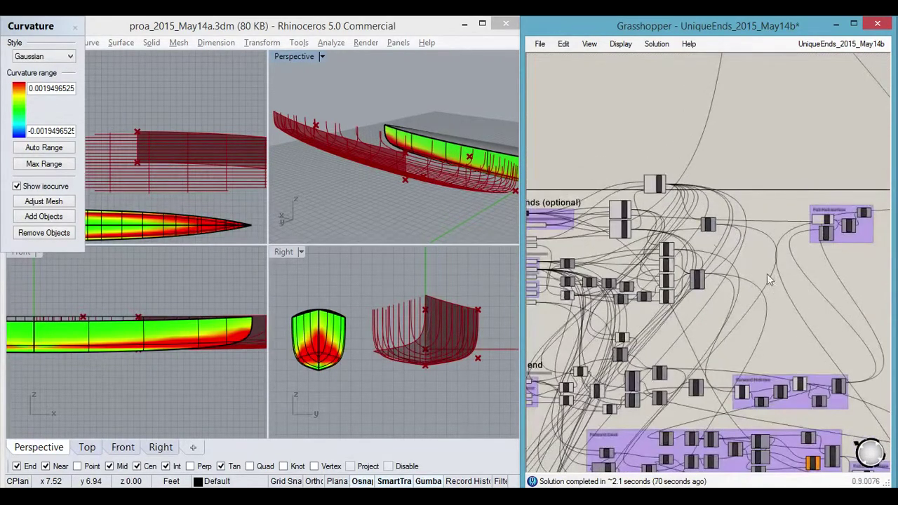
{"action": "right_click_drag", "start_coordinate": [874, 224], "coordinate": [793, 244]}
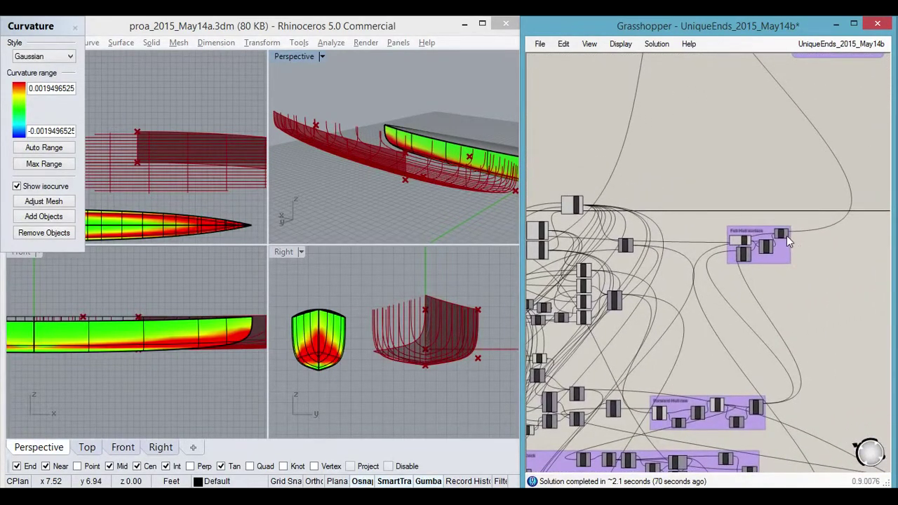
Step: Turn on Preview and Enable for the Full Hull output component
{"action": "left_click", "coordinate": [784, 235]}
{"action": "middle_click", "coordinate": [777, 188]}
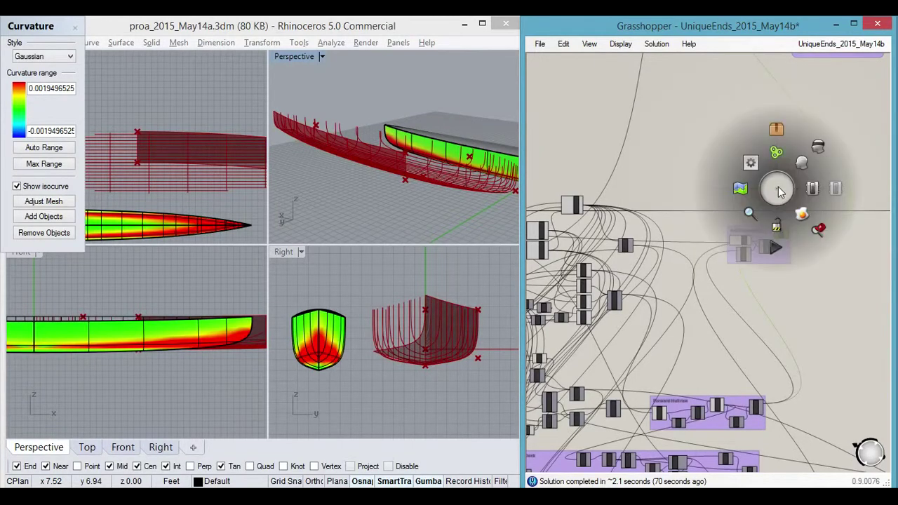
{"action": "left_click", "coordinate": [802, 165]}
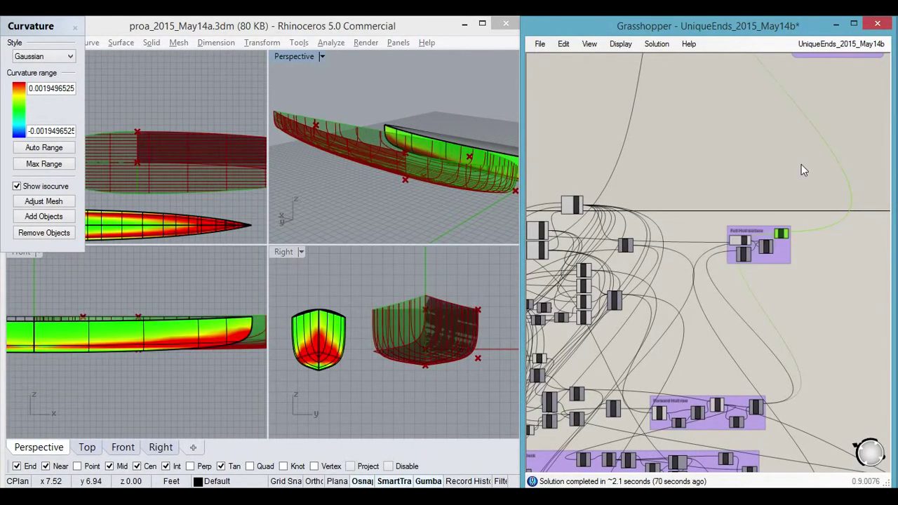
{"action": "middle_click", "coordinate": [822, 280]}
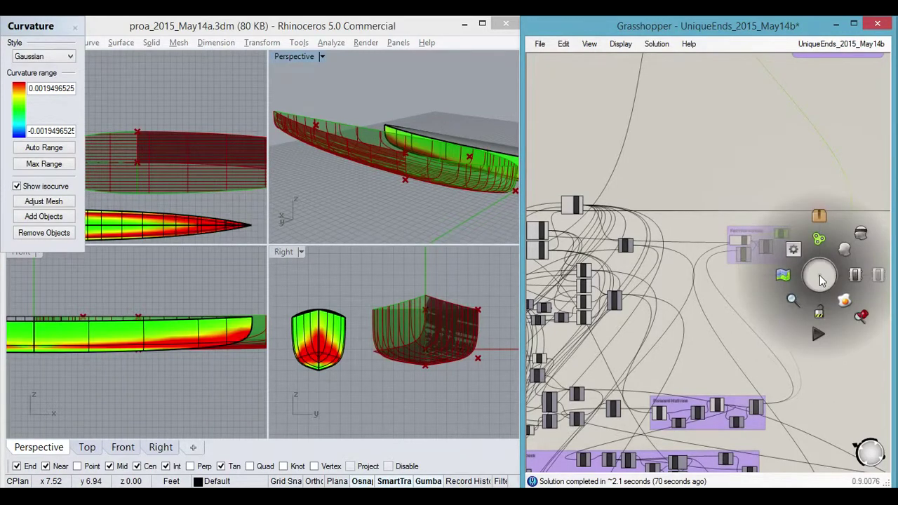
{"action": "left_click", "coordinate": [844, 302]}
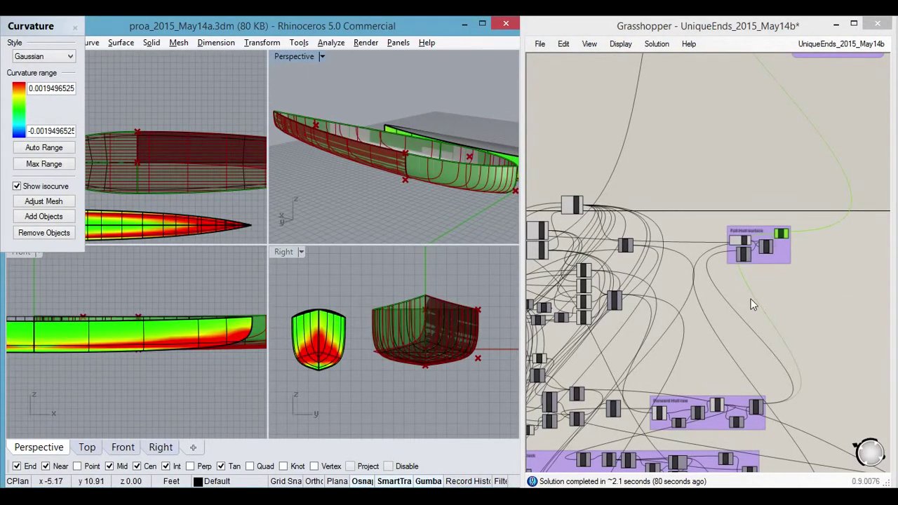
Step: Delete the selected hull surface in Rhino and locate the Full Deck group
{"action": "left_click", "coordinate": [440, 177]}
{"action": "key", "text": "Delete"}
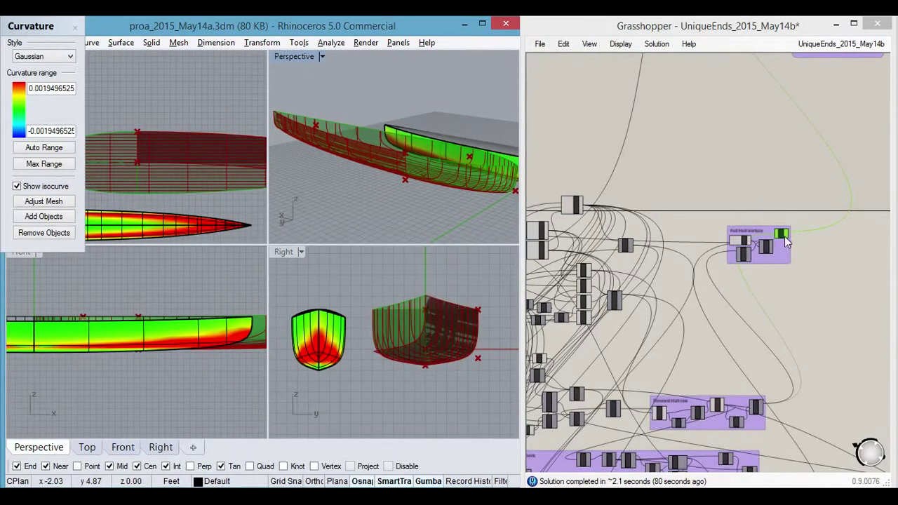
{"action": "scroll", "coordinate": [794, 268], "scroll_direction": "up", "scroll_amount": 5}
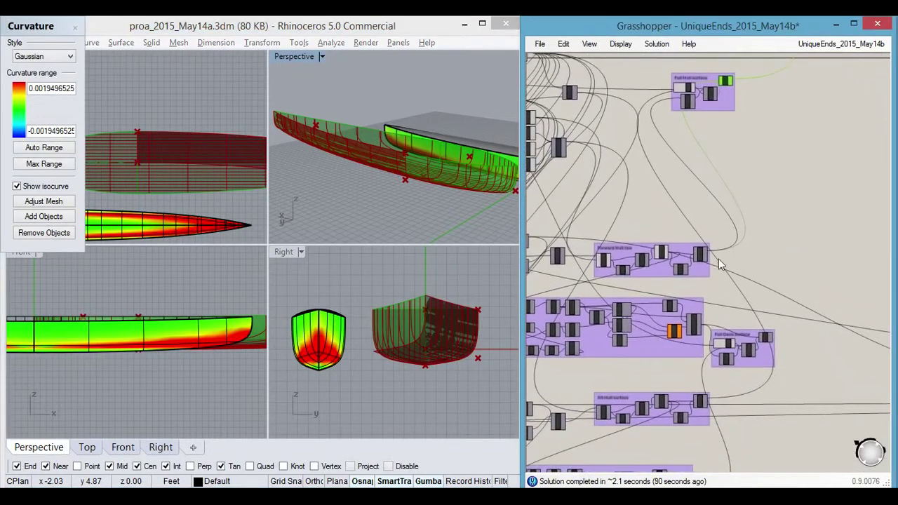
{"action": "scroll", "coordinate": [658, 259], "scroll_direction": "up", "scroll_amount": 2}
{"action": "right_click_drag", "start_coordinate": [798, 389], "coordinate": [774, 220]}
{"action": "scroll", "coordinate": [776, 231], "scroll_direction": "down", "scroll_amount": 3}
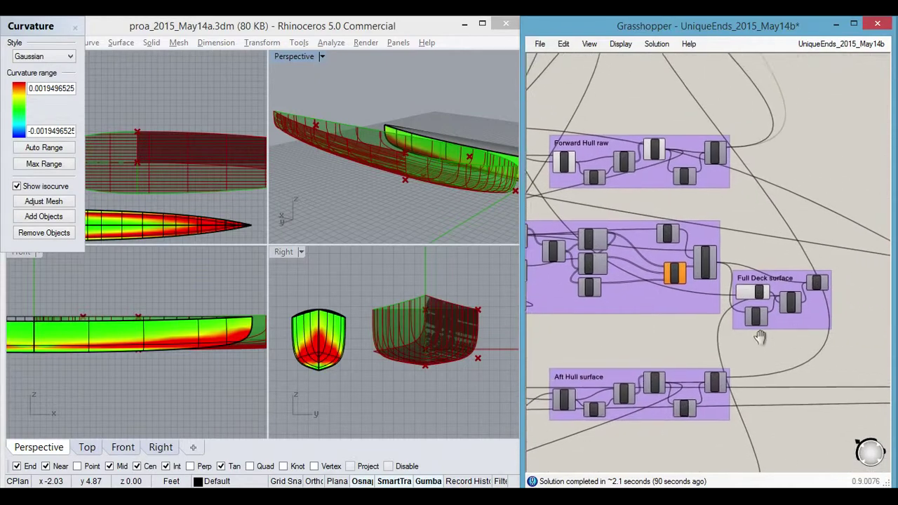
{"action": "scroll", "coordinate": [823, 285], "scroll_direction": "up", "scroll_amount": 1}
Step: Select the Full Deck and Full Hull outputs and refresh their green Rhino preview
{"action": "left_click", "coordinate": [816, 287]}
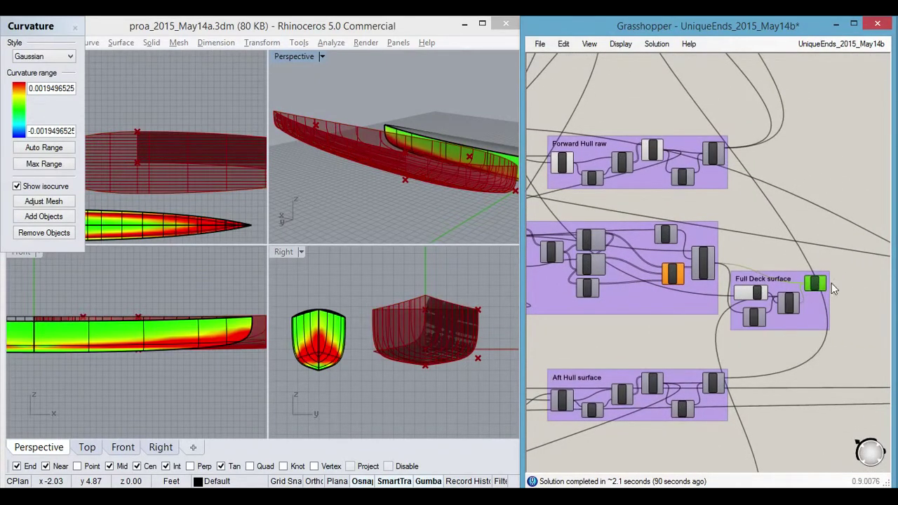
{"action": "middle_click", "coordinate": [845, 284]}
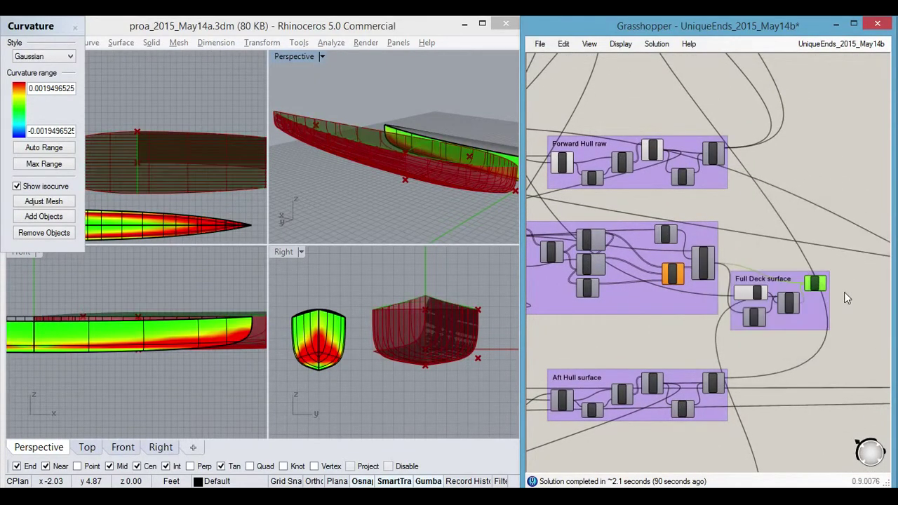
{"action": "scroll", "coordinate": [846, 379], "scroll_direction": "down", "scroll_amount": 3}
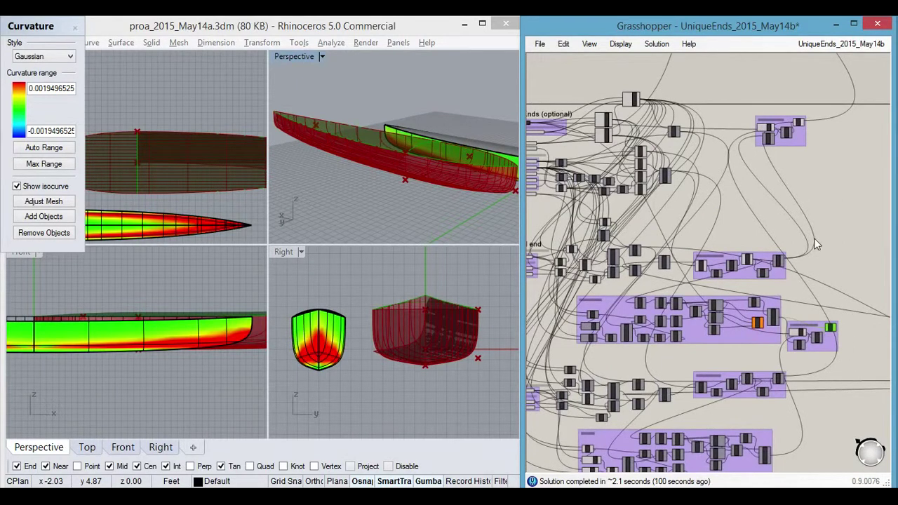
{"action": "left_click", "coordinate": [799, 124], "text": "shift"}
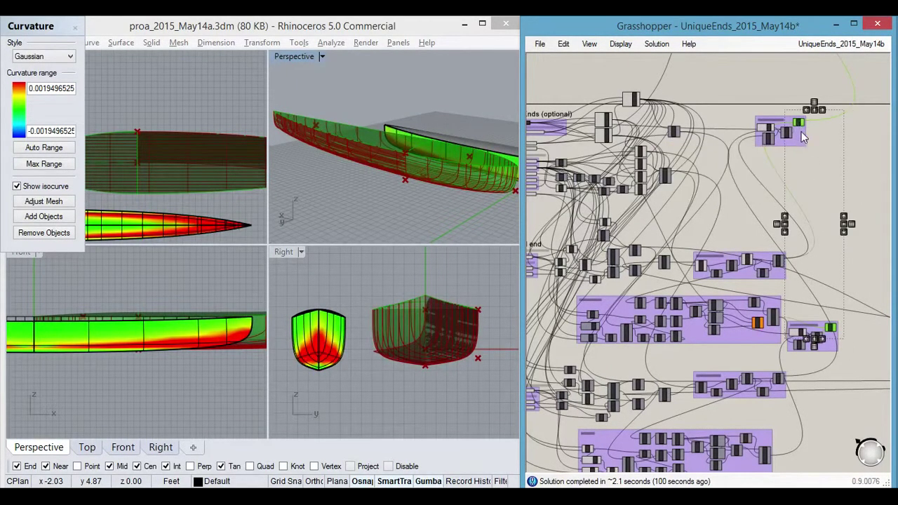
{"action": "middle_click", "coordinate": [855, 171]}
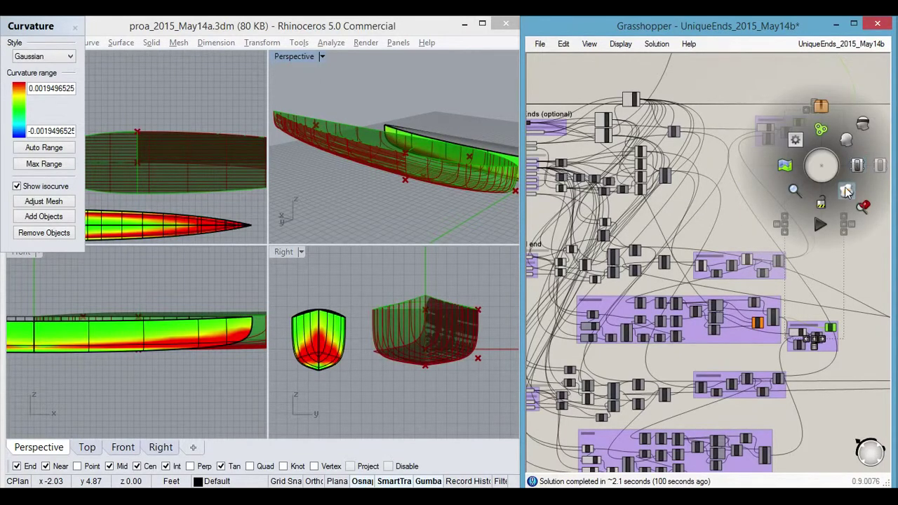
{"action": "left_click", "coordinate": [845, 196]}
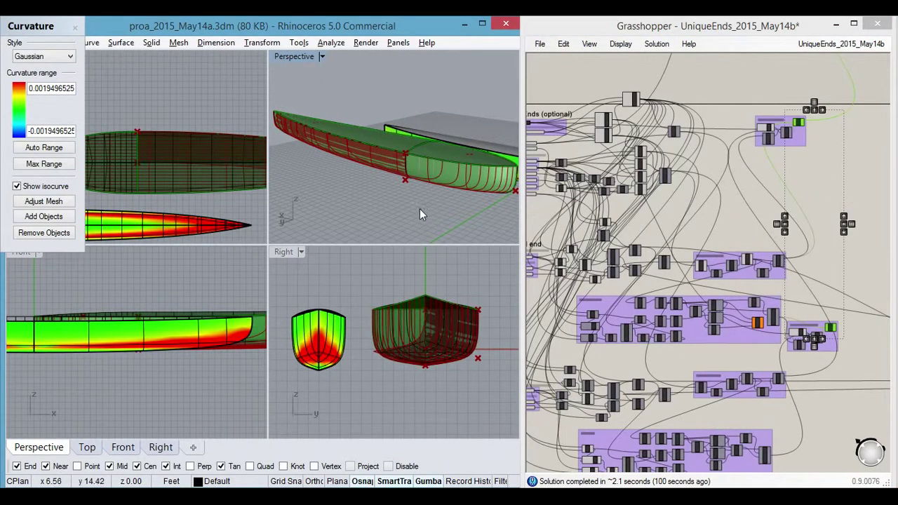
Step: Select the right-hand hull and drag its gumball arrow left of the others
{"action": "right_click_drag", "start_coordinate": [425, 84], "coordinate": [402, 110]}
{"action": "left_click_drag", "start_coordinate": [454, 97], "coordinate": [429, 107]}
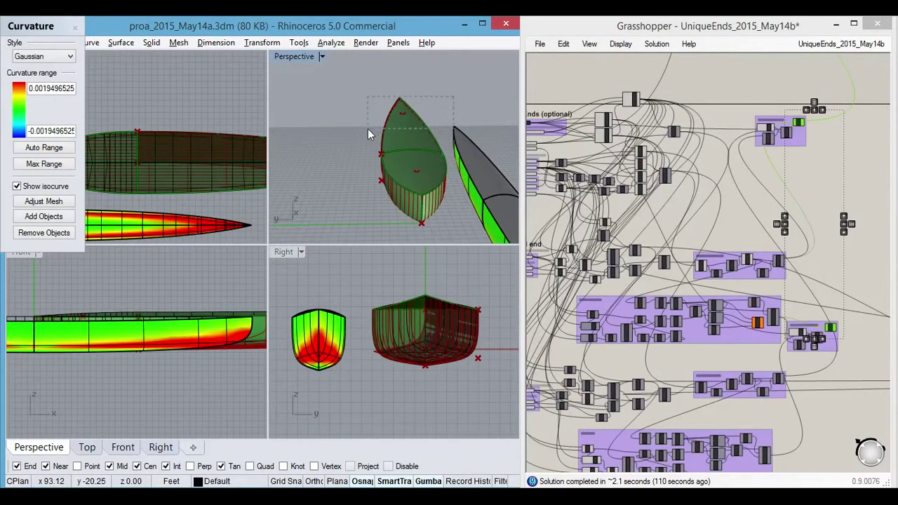
{"action": "left_click_drag", "start_coordinate": [367, 129], "coordinate": [367, 130]}
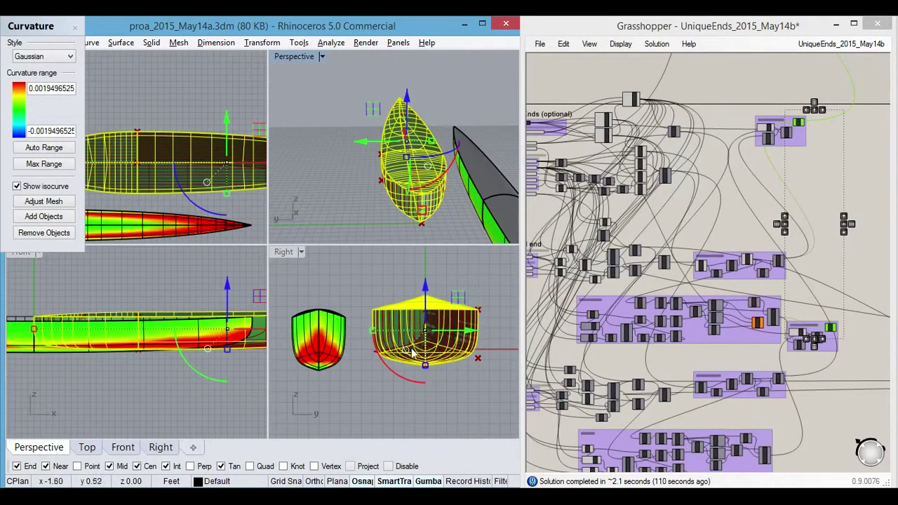
{"action": "left_click", "coordinate": [445, 409]}
{"action": "scroll", "coordinate": [459, 408], "scroll_direction": "down", "scroll_amount": 3}
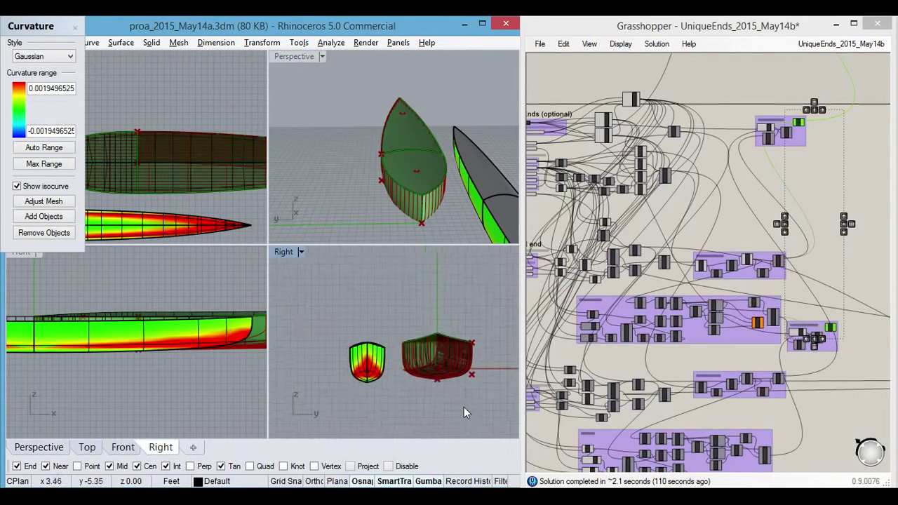
{"action": "left_click", "coordinate": [428, 390]}
{"action": "left_click_drag", "start_coordinate": [488, 367], "coordinate": [362, 387]}
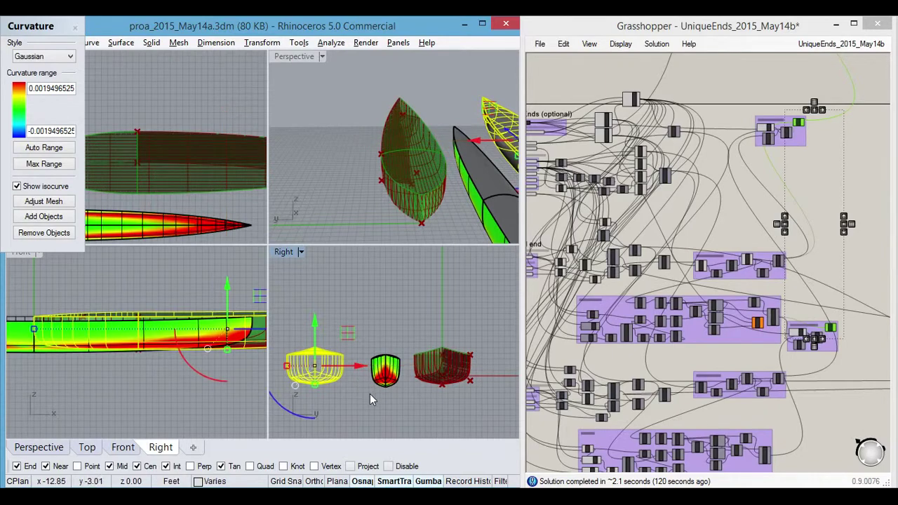
Step: Deselect the moved hull and orbit to compare it with the curvature-shaded hull
{"action": "right_click_drag", "start_coordinate": [333, 164], "coordinate": [344, 195]}
{"action": "left_click", "coordinate": [467, 206]}
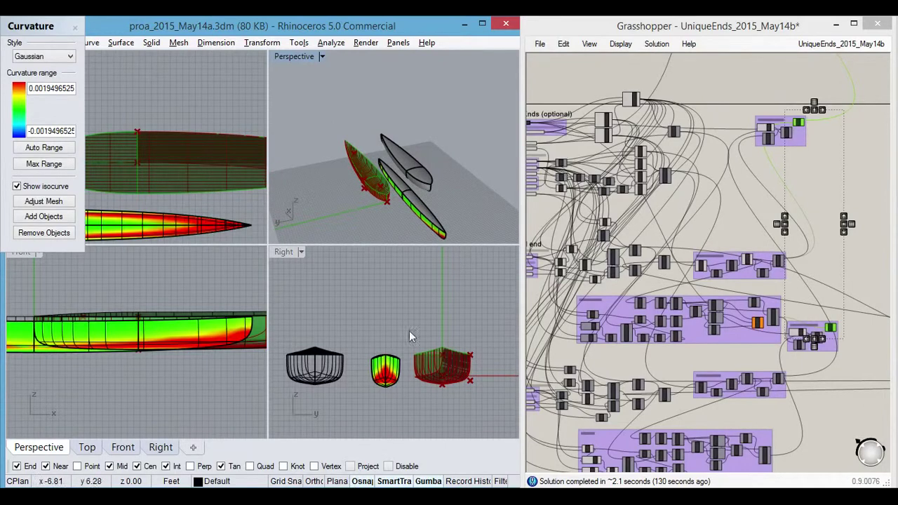
{"action": "right_click_drag", "start_coordinate": [460, 216], "coordinate": [343, 226]}
{"action": "right_click_drag", "start_coordinate": [433, 208], "coordinate": [358, 217]}
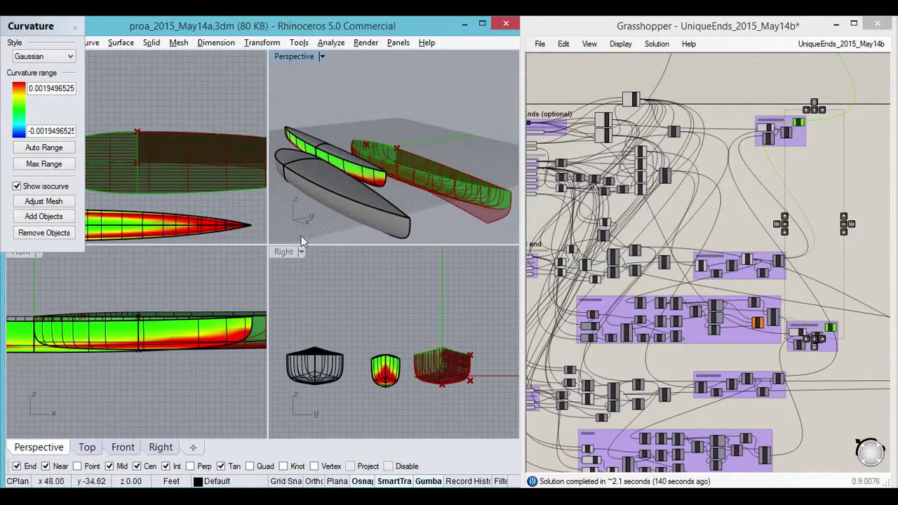
Step: Maximize Perspective and add the left hull to the Gaussian curvature analysis
{"action": "double_click", "coordinate": [300, 58]}
{"action": "right_click_drag", "start_coordinate": [390, 202], "coordinate": [321, 190]}
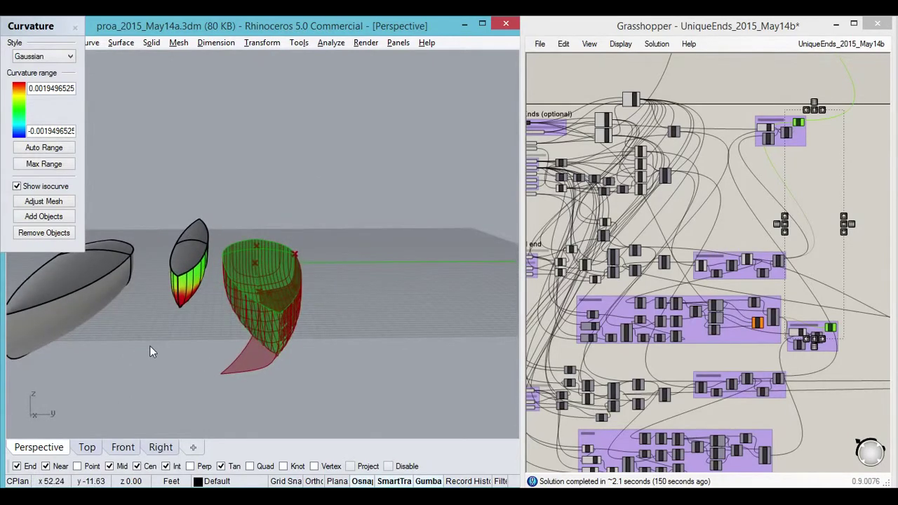
{"action": "right_click_drag", "start_coordinate": [149, 346], "coordinate": [261, 304]}
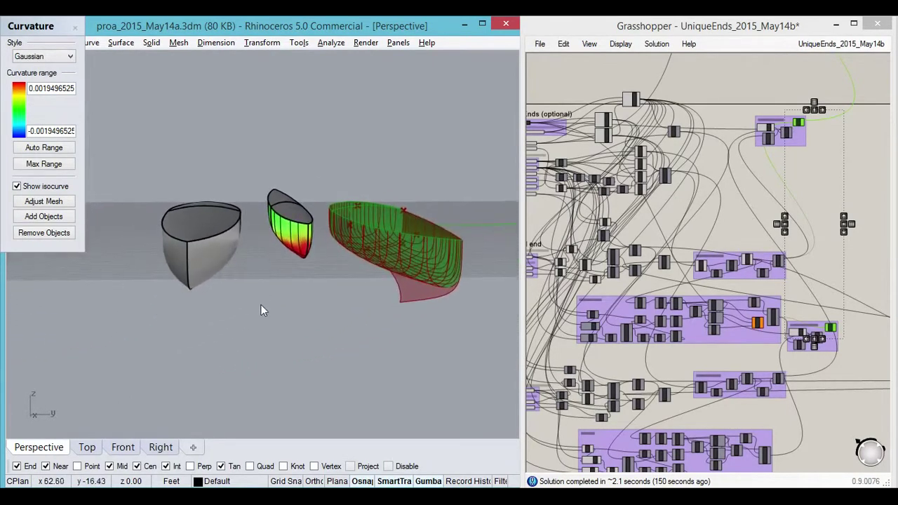
{"action": "left_click", "coordinate": [201, 257]}
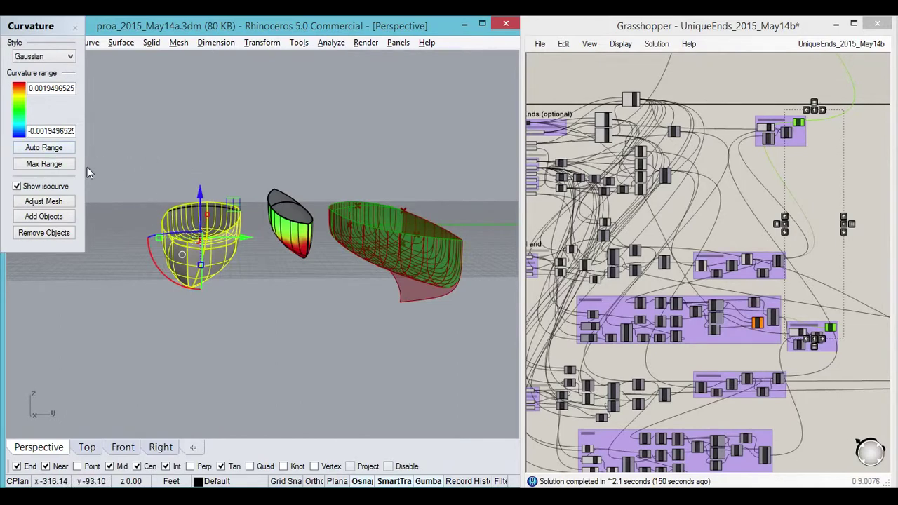
{"action": "left_click", "coordinate": [44, 217]}
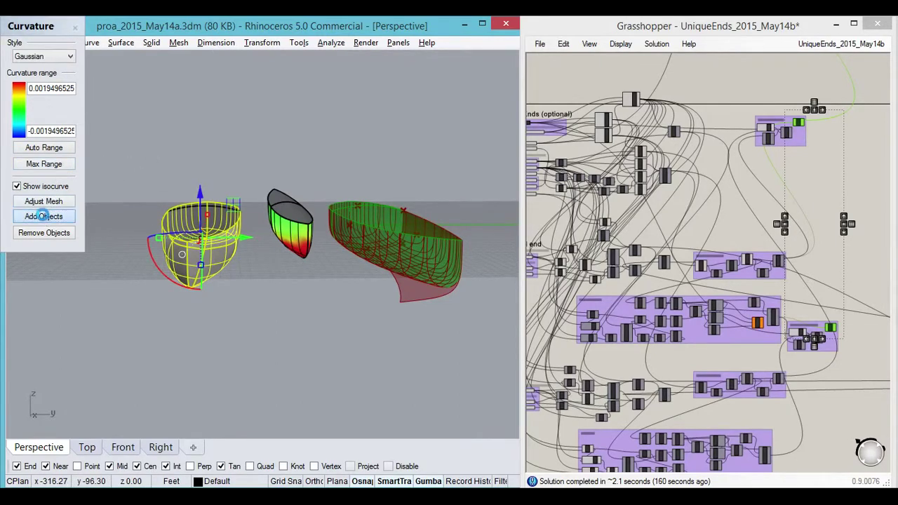
{"action": "left_click", "coordinate": [223, 138]}
{"action": "right_click_drag", "start_coordinate": [254, 314], "coordinate": [111, 412]}
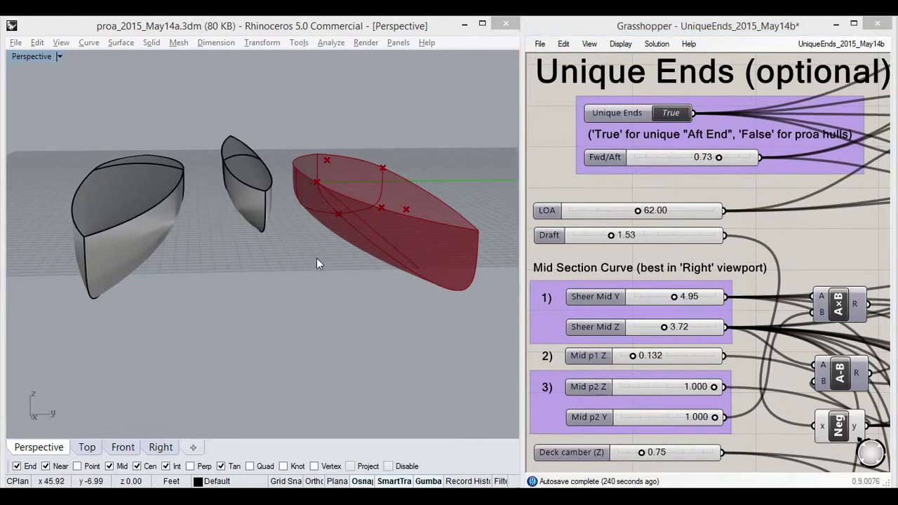
Step: Orbit the Perspective view to a flatter side view of the grey and red hulls
{"action": "right_click_drag", "start_coordinate": [316, 258], "coordinate": [398, 244]}
{"action": "right_click_drag", "start_coordinate": [399, 285], "coordinate": [423, 283]}
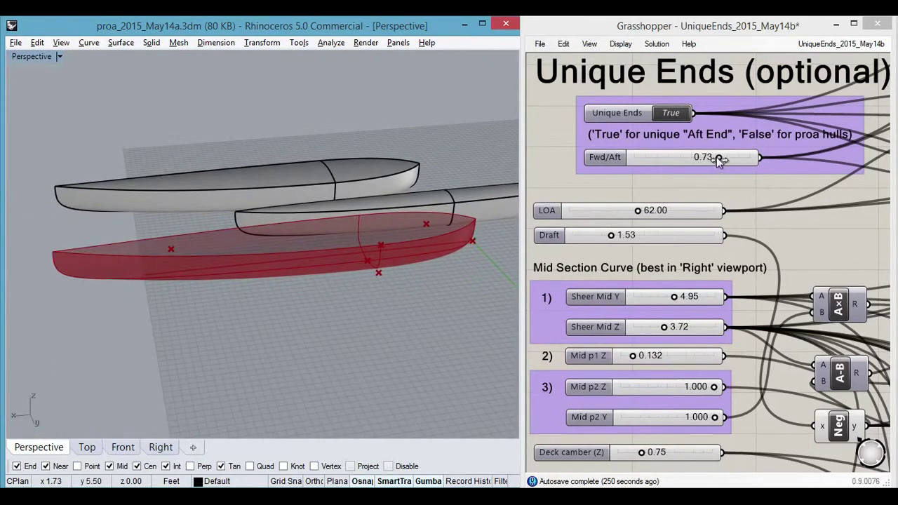